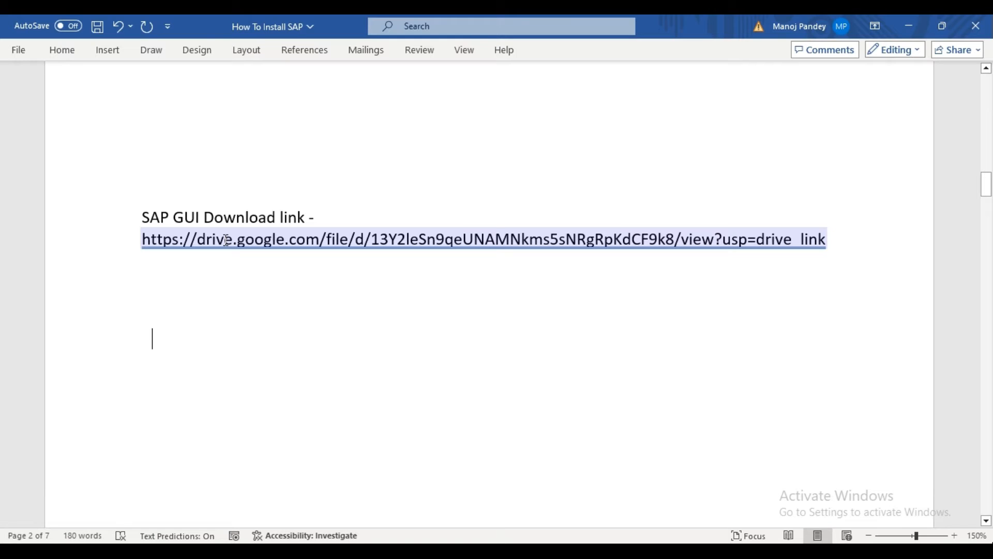
Step: Copy the SAP GUI Drive download link from the Word guide and switch to Chrome
left_click_drag(142, 237, 669, 251)
key("ctrl+c")
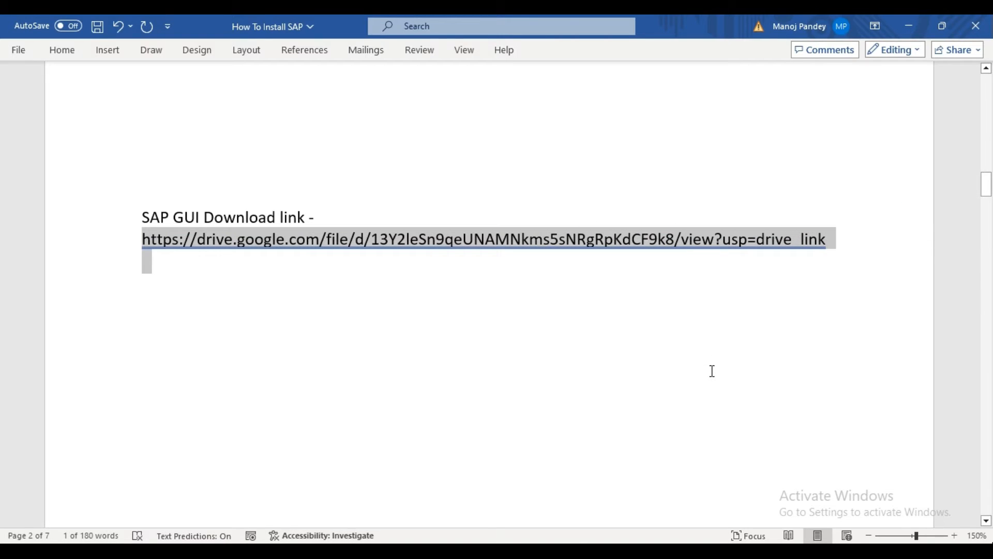
left_click(430, 550)
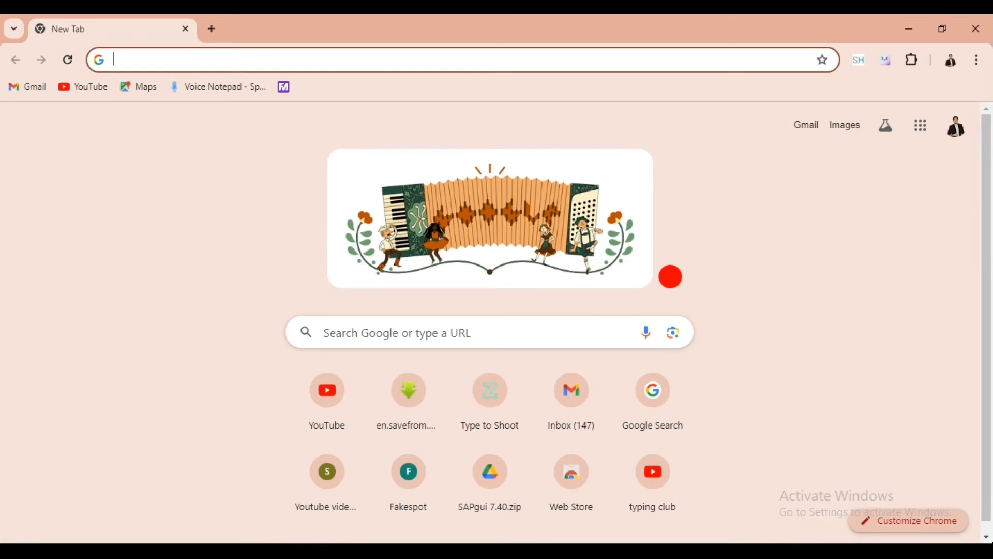
Step: Paste the copied Drive link into the New Tab page and load it
left_click(346, 342)
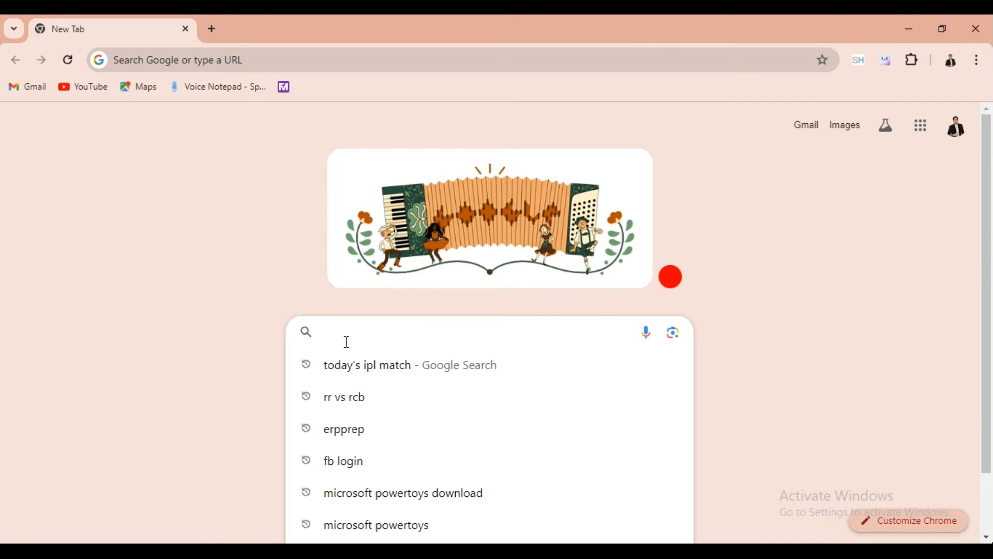
key("ctrl+v")
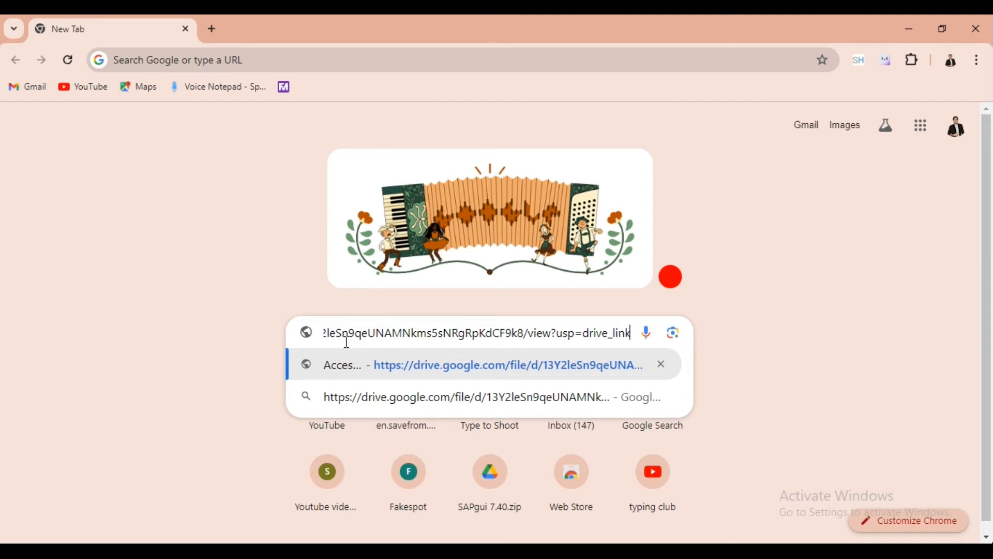
key("Return")
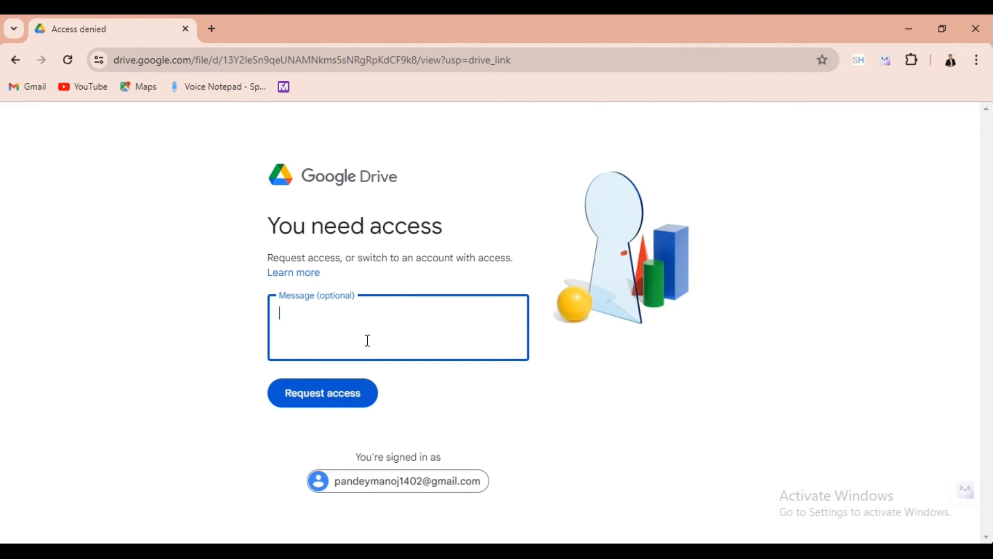
Step: Request access to the file with the message 'please provide access', then go back
type("please provide access")
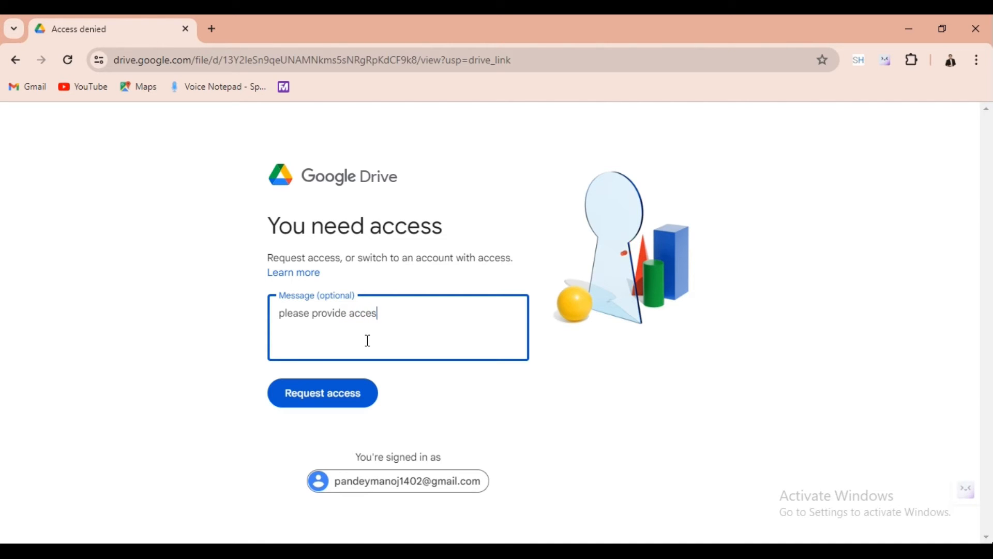
left_click(327, 398)
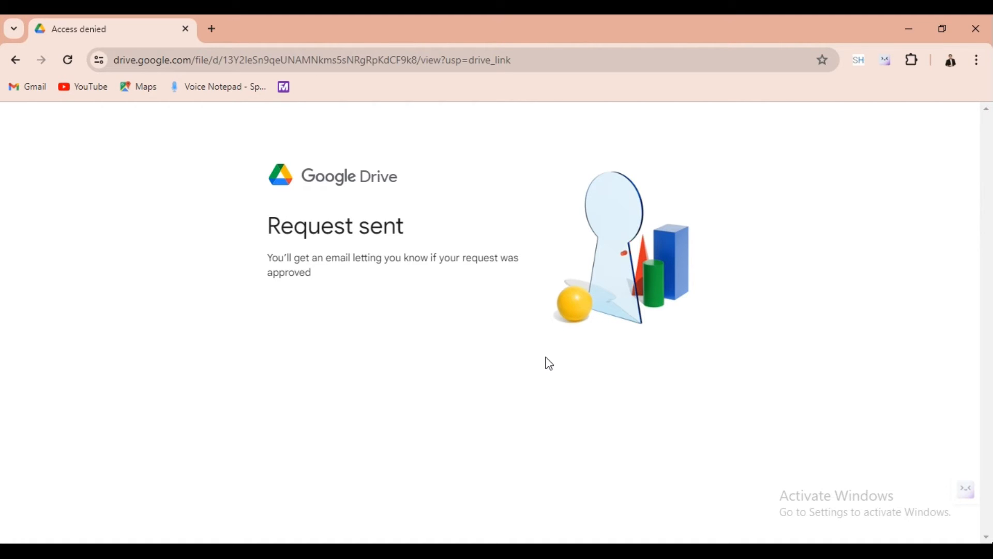
left_click(12, 62)
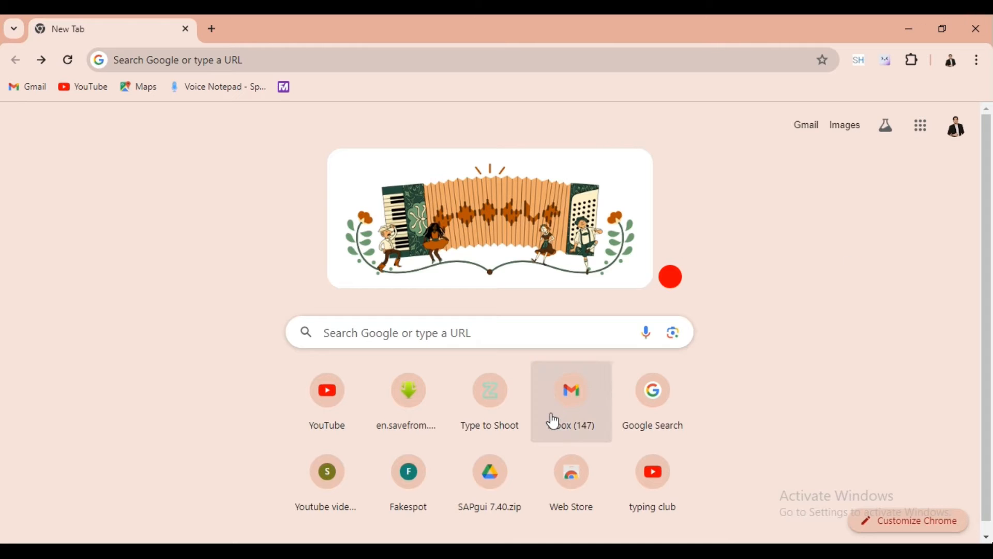
Step: Open SAPGUI_760 (1).exe from the 'Item shared with you' email in the Gmail inbox
left_click(555, 421)
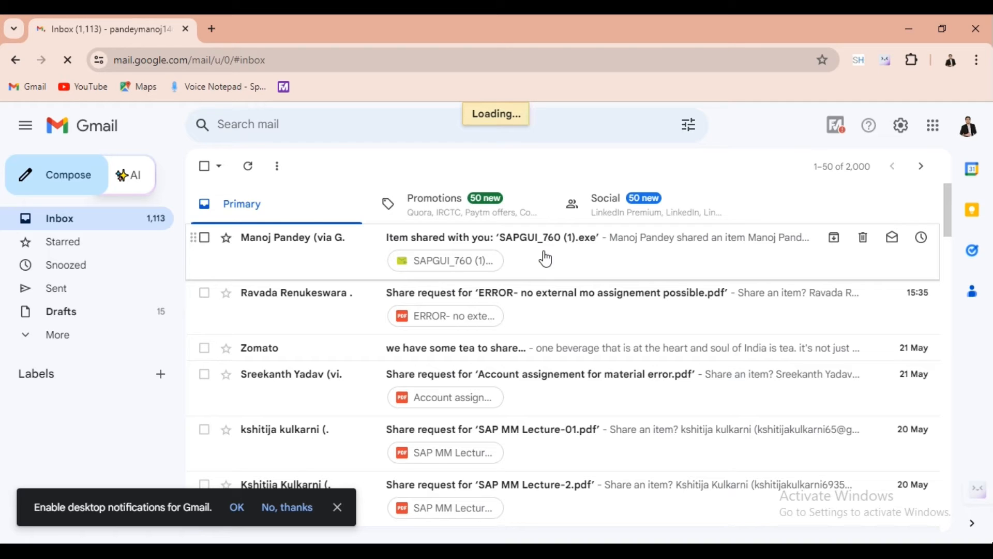
left_click(462, 265)
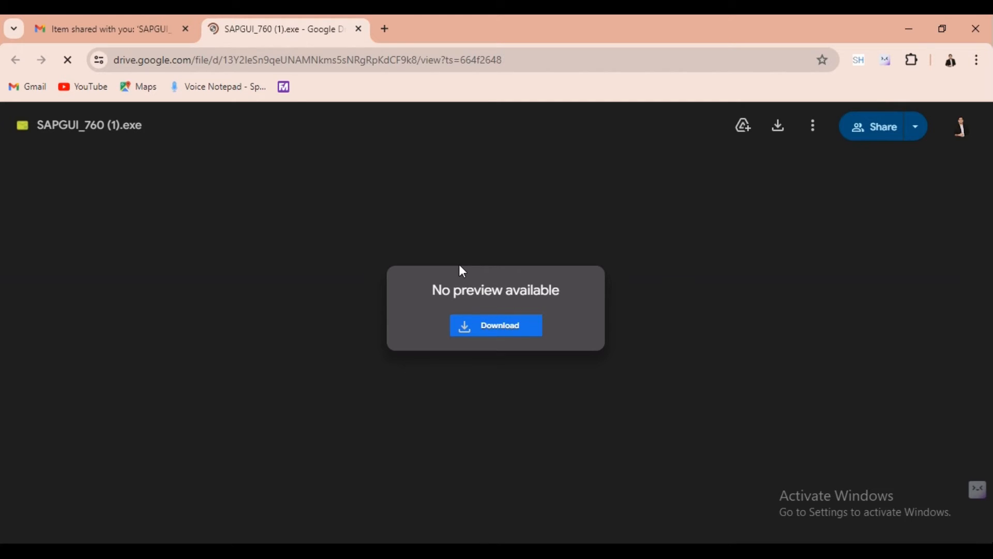
Step: Download SAPGUI_760 (1).exe past the virus-scan warning and show recent downloads
left_click(479, 336)
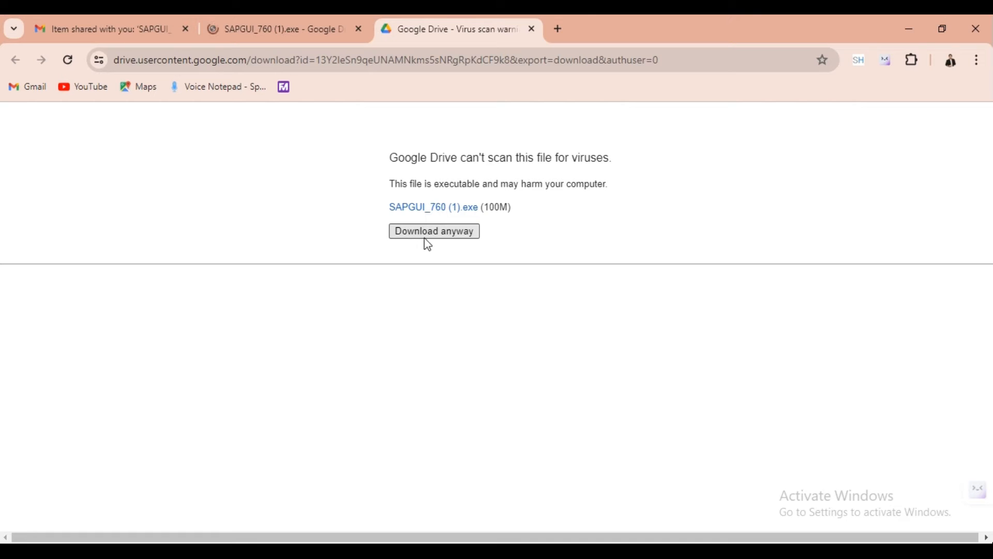
left_click(428, 236)
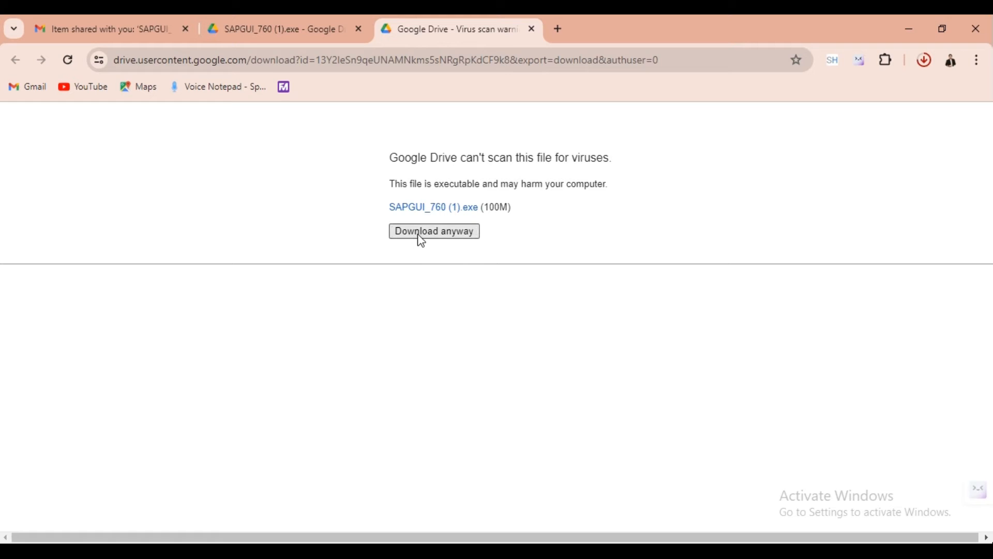
left_click(924, 60)
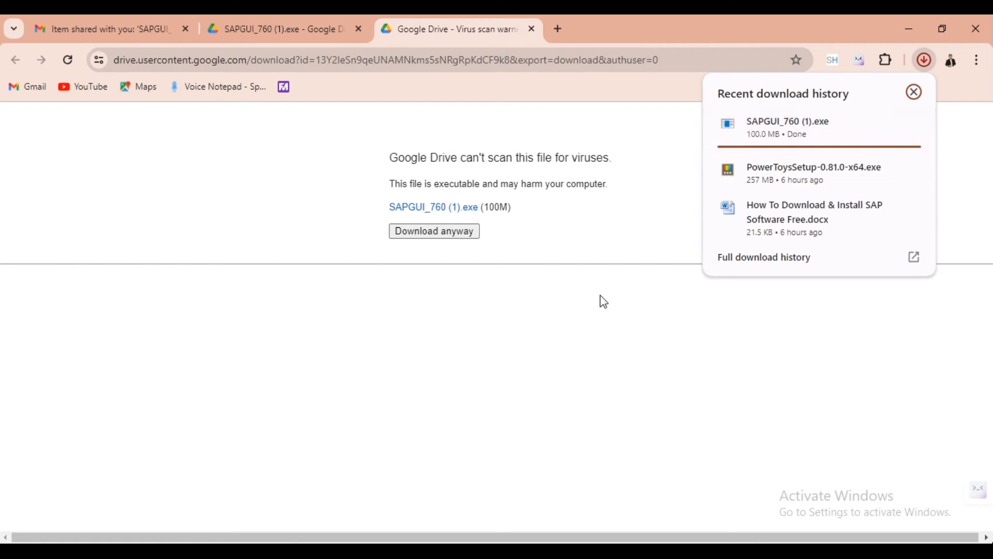
Step: Run the downloaded SAPGUI_760 (1).exe from Chrome's download history
left_click(772, 132)
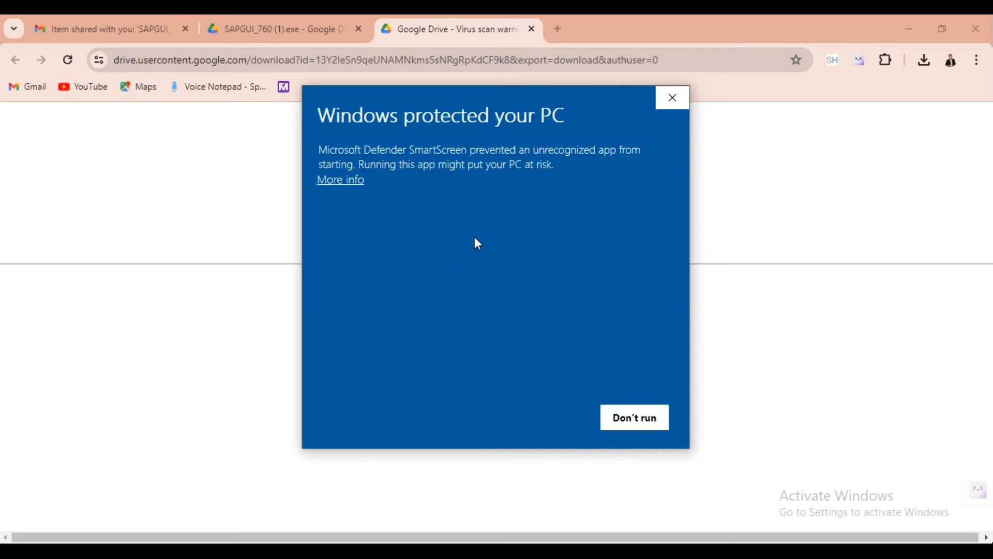
Step: Let the unrecognized installer run via SmartScreen's More info and Run anyway
left_click(338, 181)
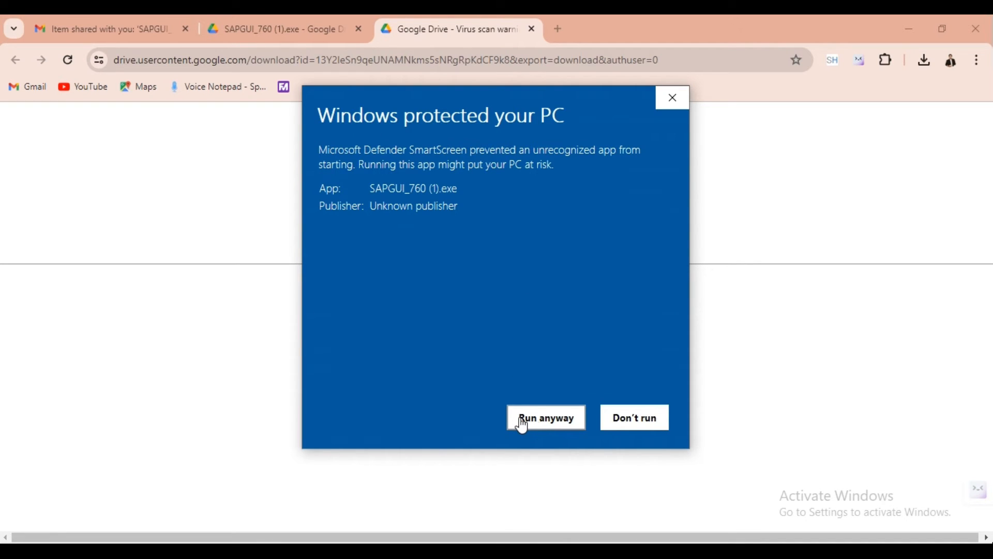
left_click(543, 428)
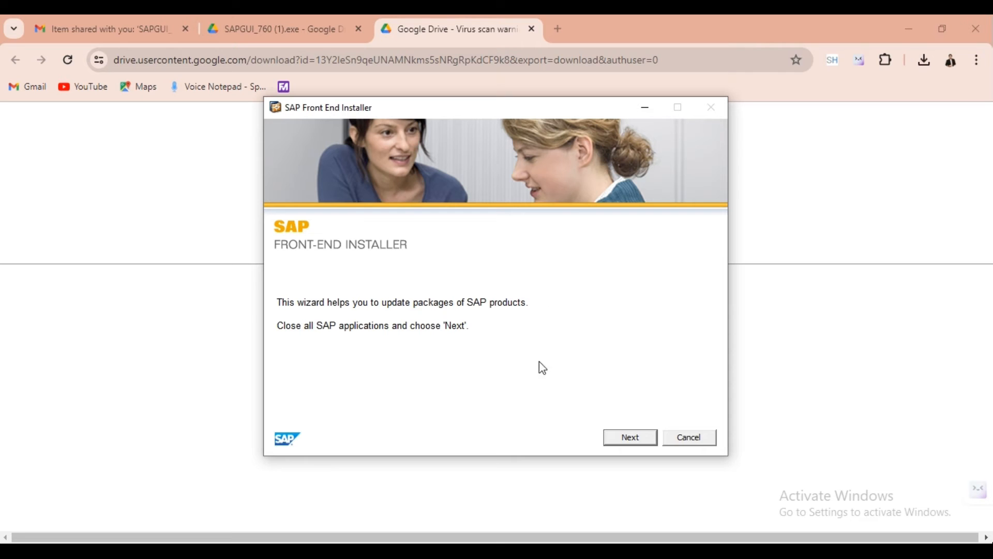
Step: Process the SAPGUI_760_P2_Sig_Theme package, then close the installer after its 13 errors
left_click(624, 446)
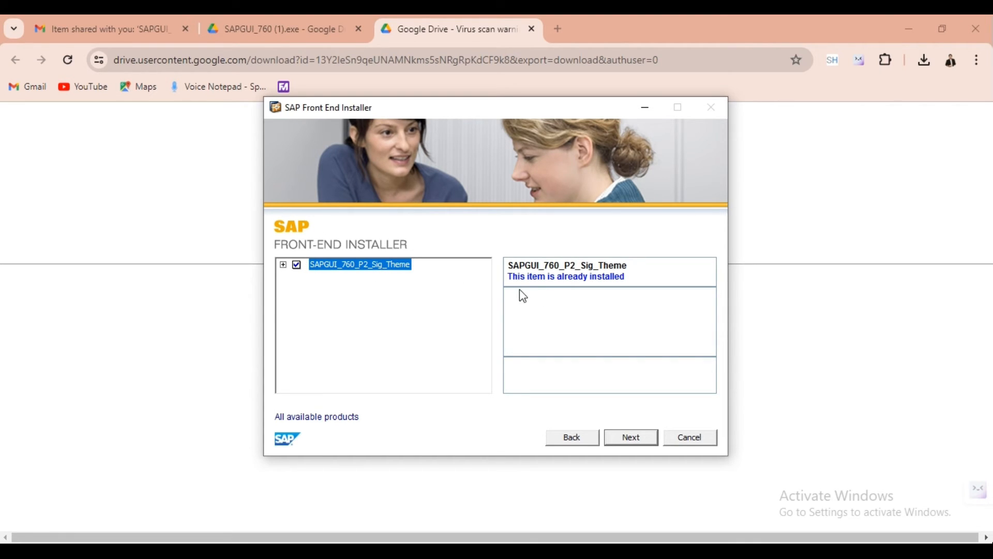
left_click(297, 266)
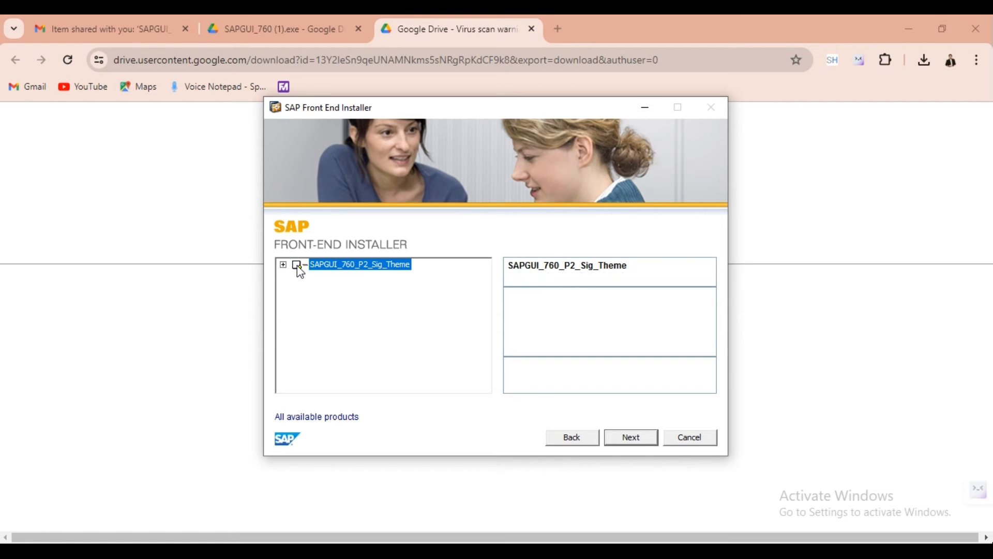
left_click(298, 266)
left_click(298, 267)
left_click(298, 267)
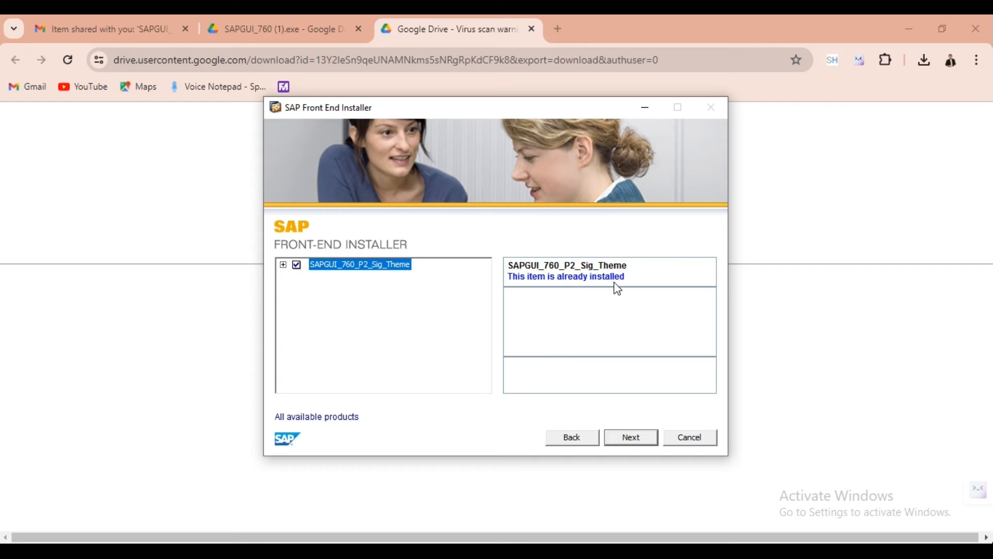
left_click(629, 444)
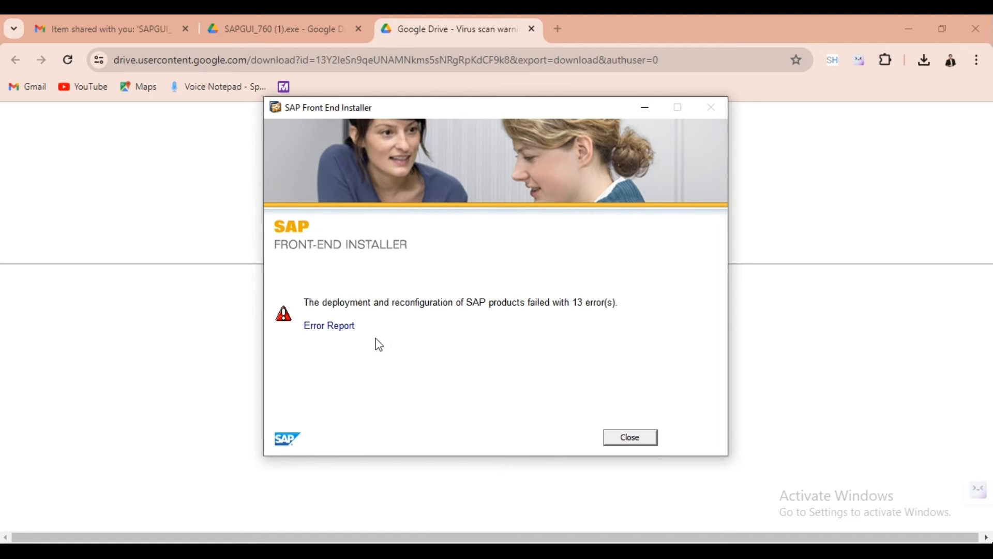
left_click(624, 439)
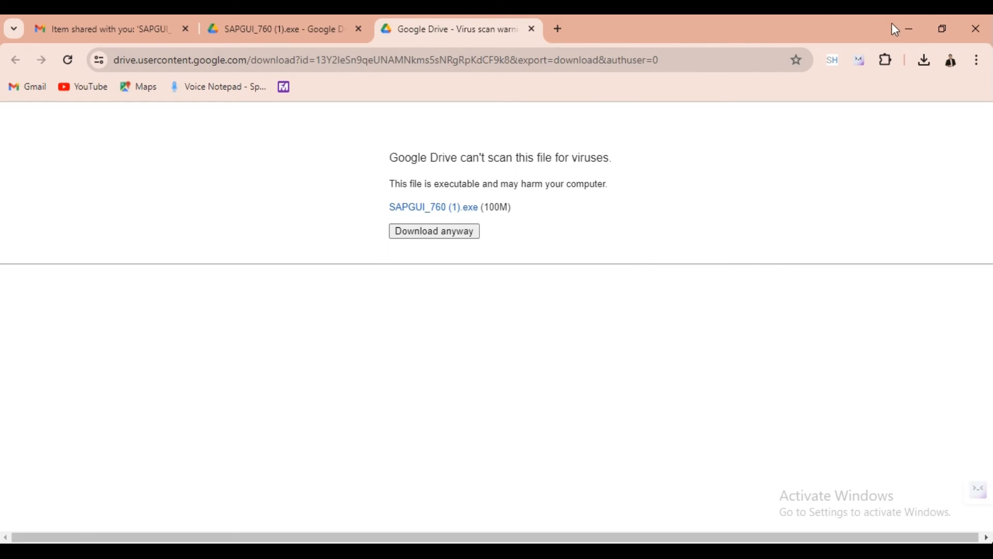
Step: Minimize the Chrome window and then the Word guide
left_click(908, 30)
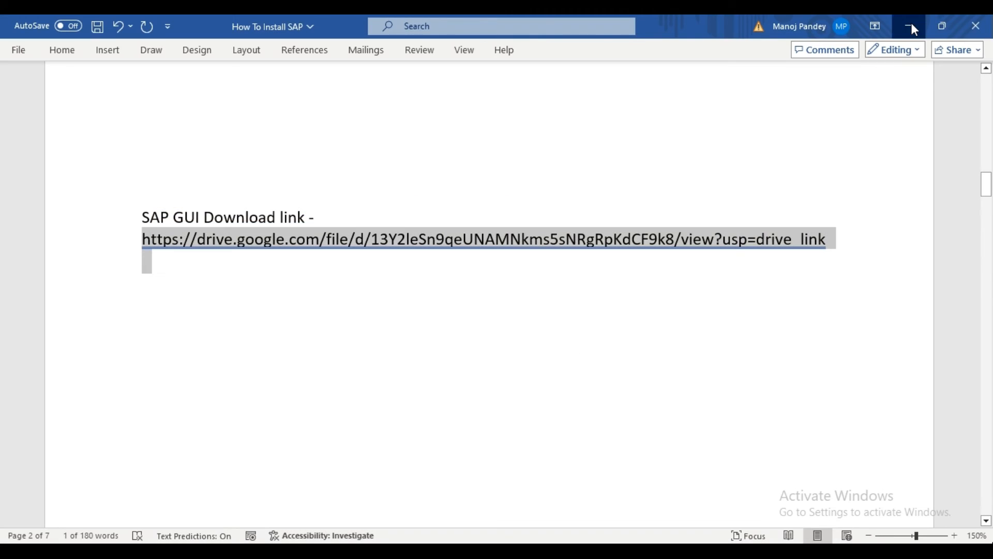
left_click(913, 30)
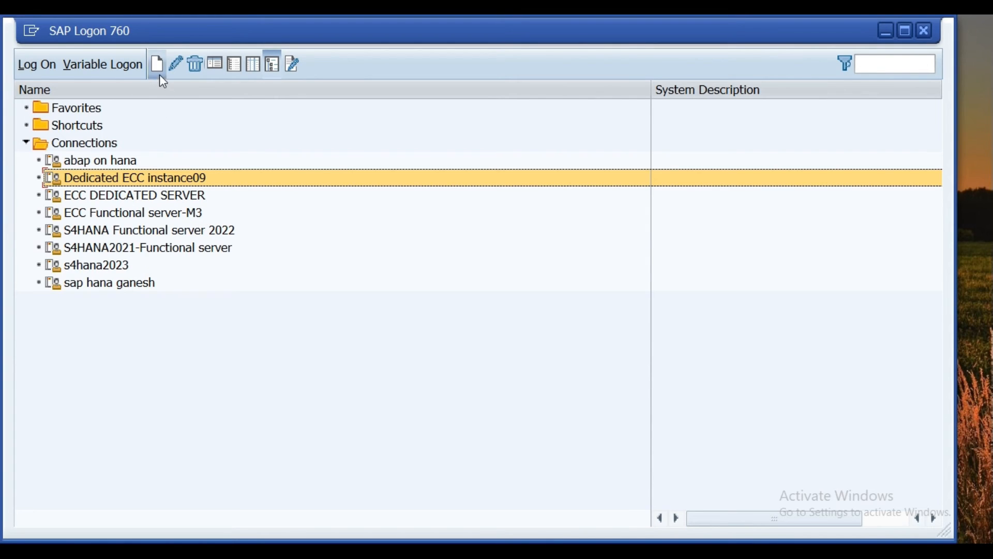
Step: Collapse the Connections folder in the SAP Logon tree
left_click(25, 143)
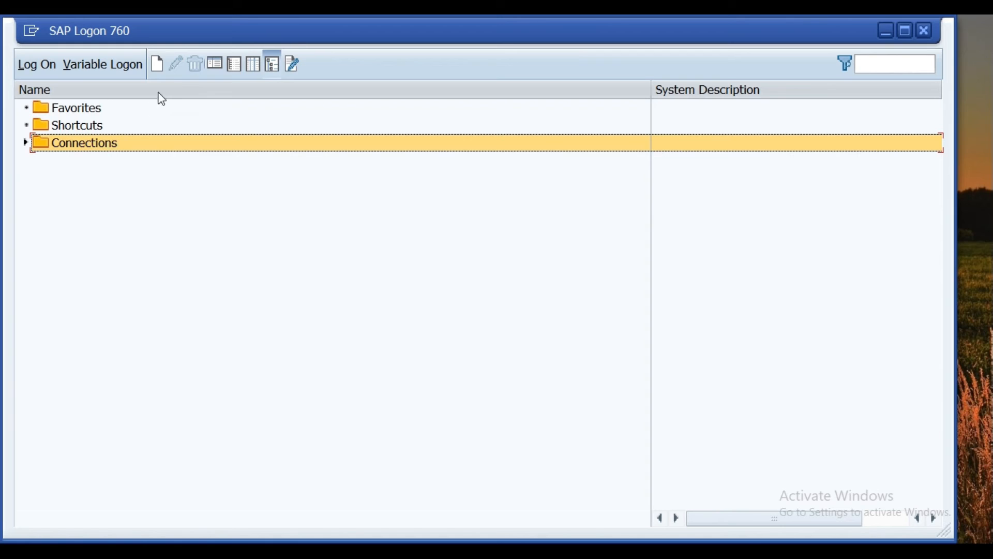
Step: Begin a User Specified System entry and advance to the blank Custom Application Server parameters
left_click(160, 63)
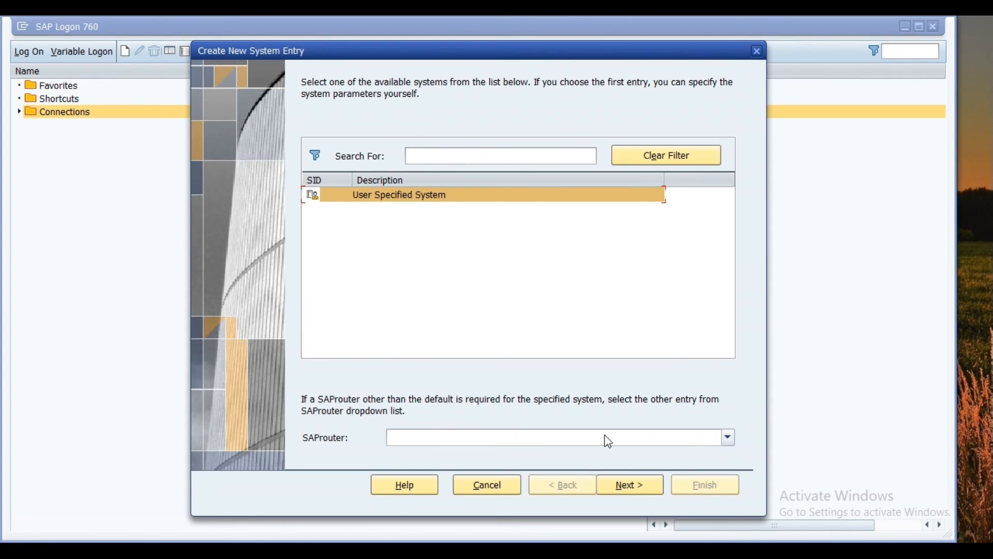
left_click(628, 487)
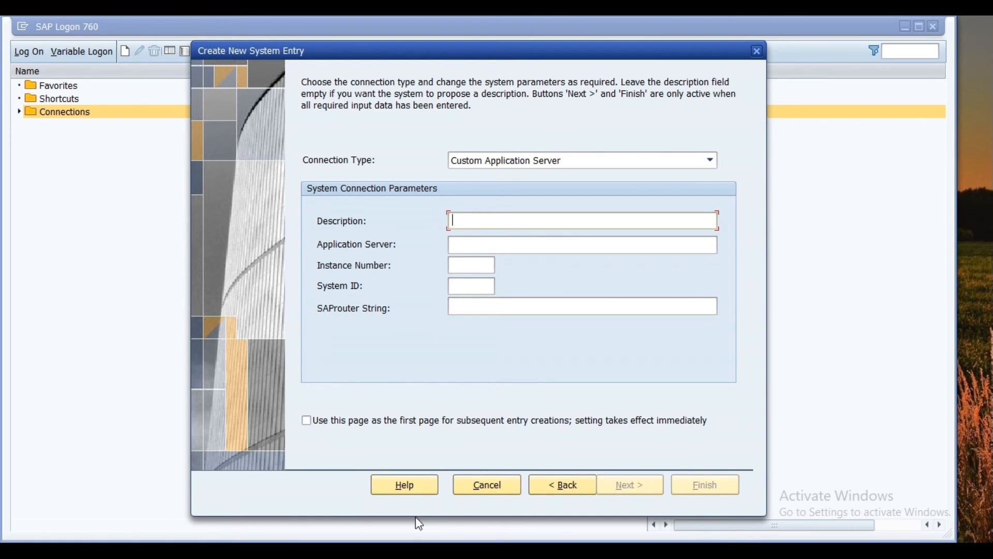
left_click(405, 550)
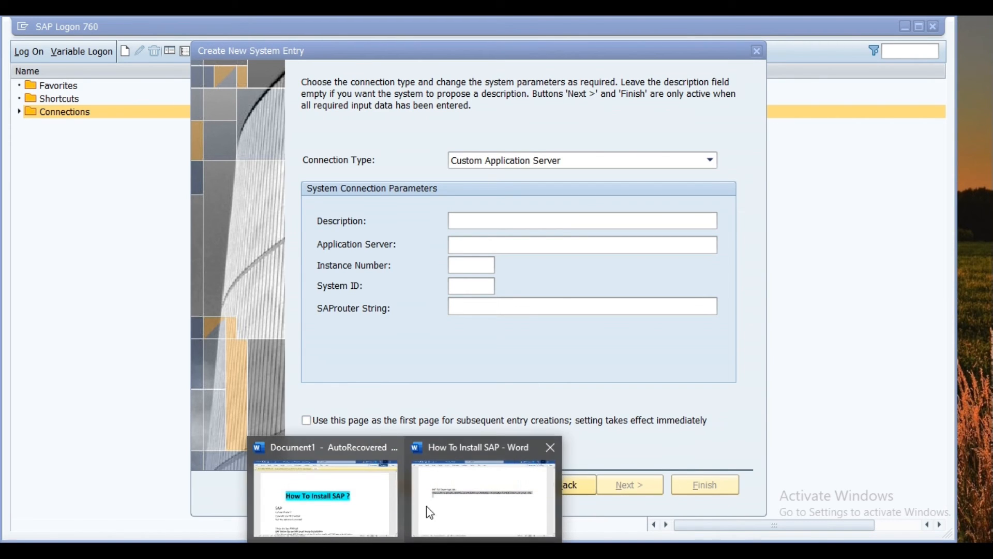
left_click(443, 506)
left_click(889, 393)
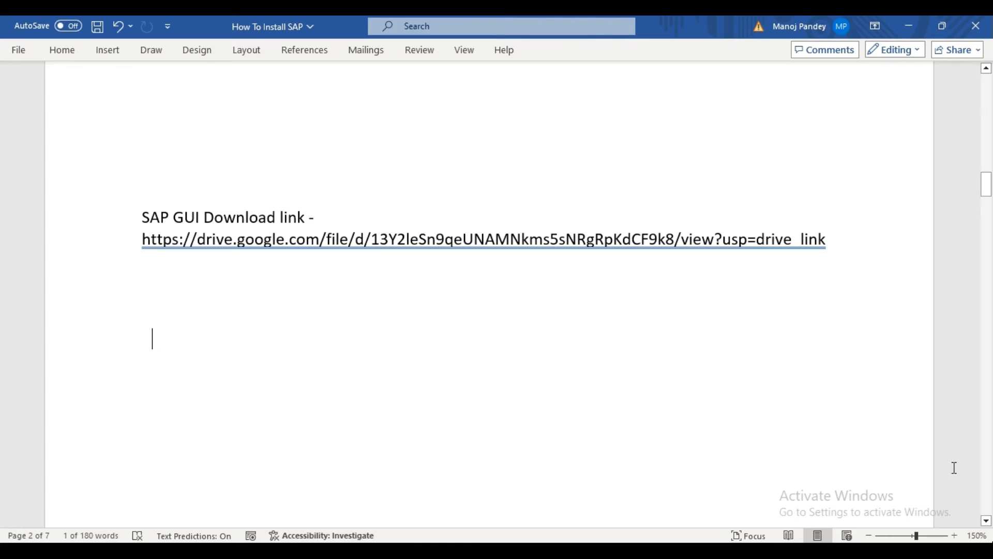
left_click(987, 521)
left_click_drag(986, 521, 986, 521)
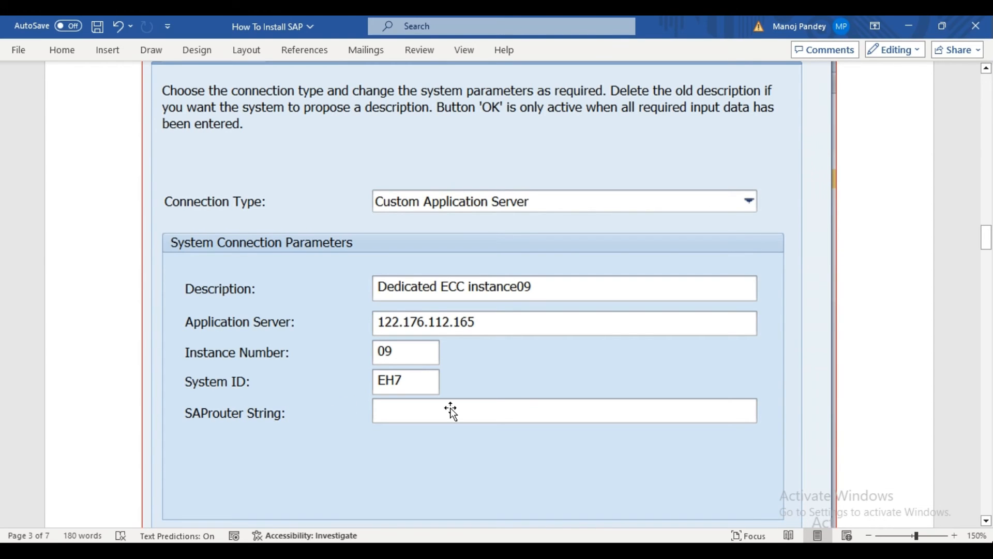
left_click(987, 520)
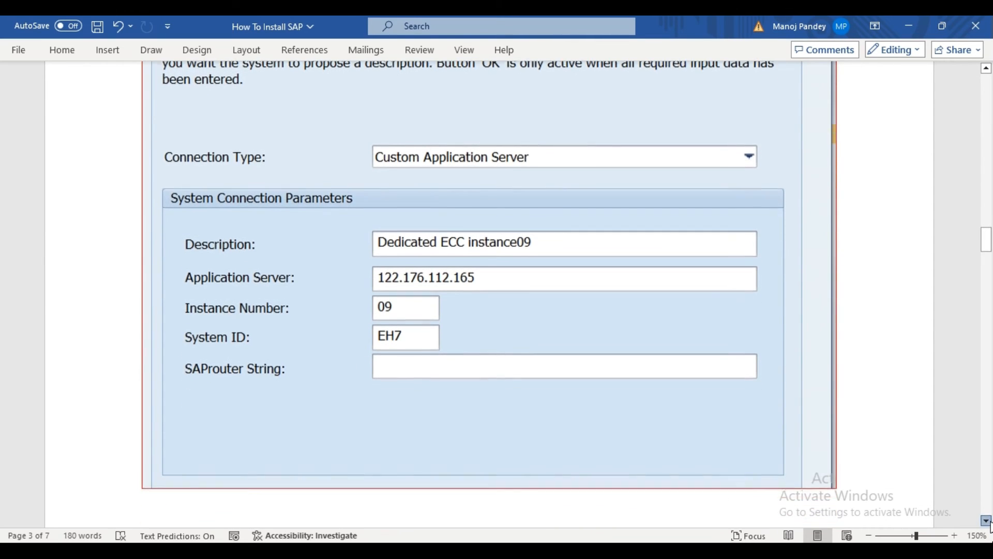
left_click(500, 550)
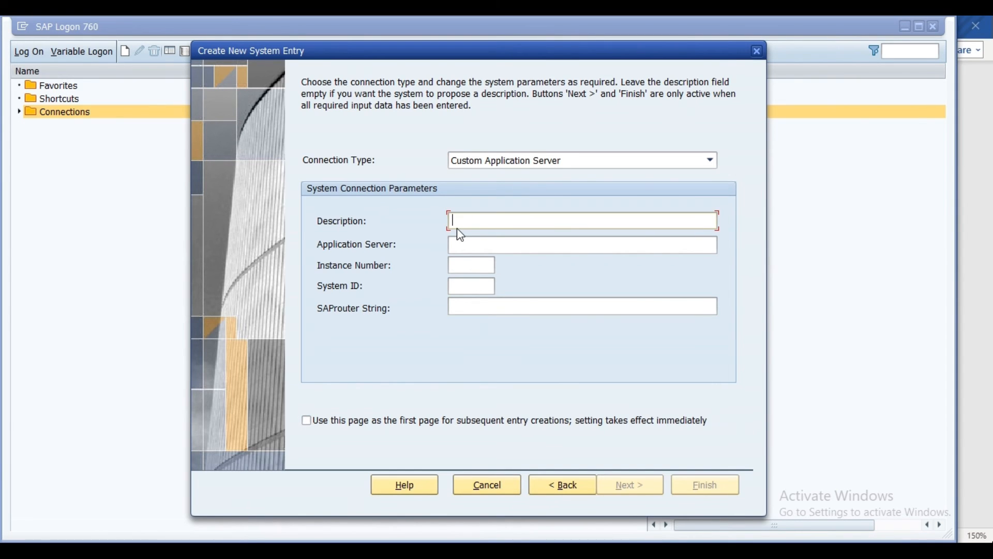
Step: Enter description Dedicated server04, server 122.176.112.165, instance 09 and system ID EH7
type("ded")
key("BackSpace")
key("BackSpace")
key("BackSpace")
type("Dedicate")
type("d server")
type("04")
type("122")
key("alt+Tab")
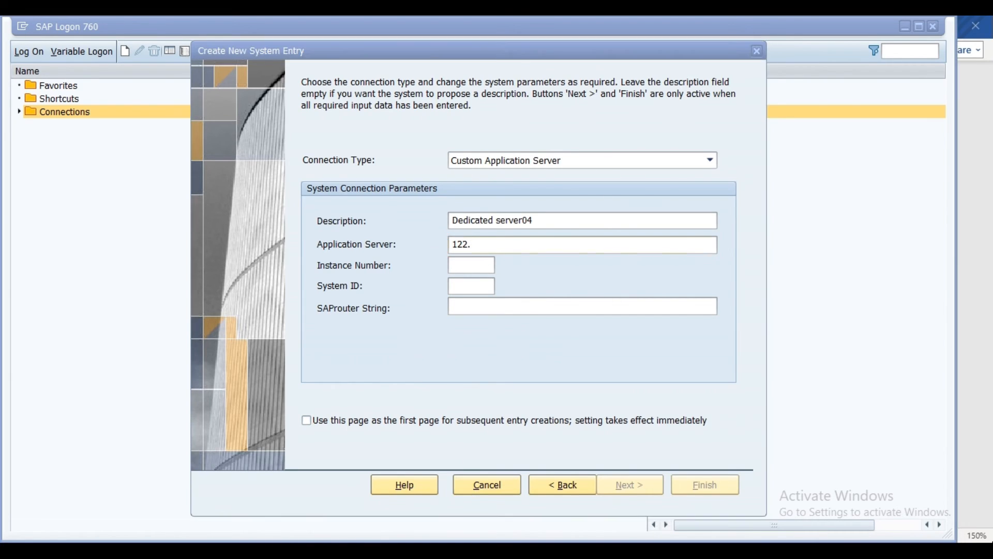
mouse_move(409, 549)
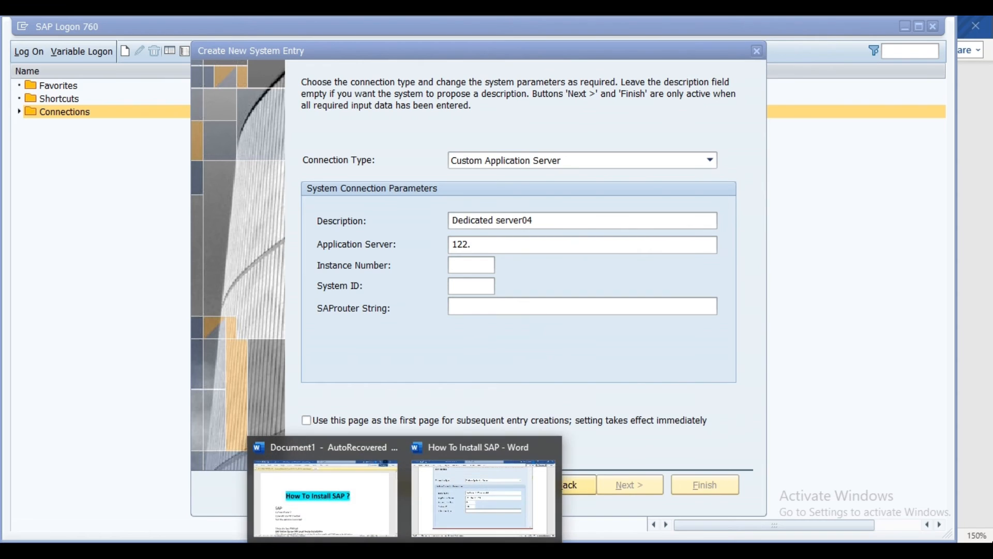
left_click(446, 507)
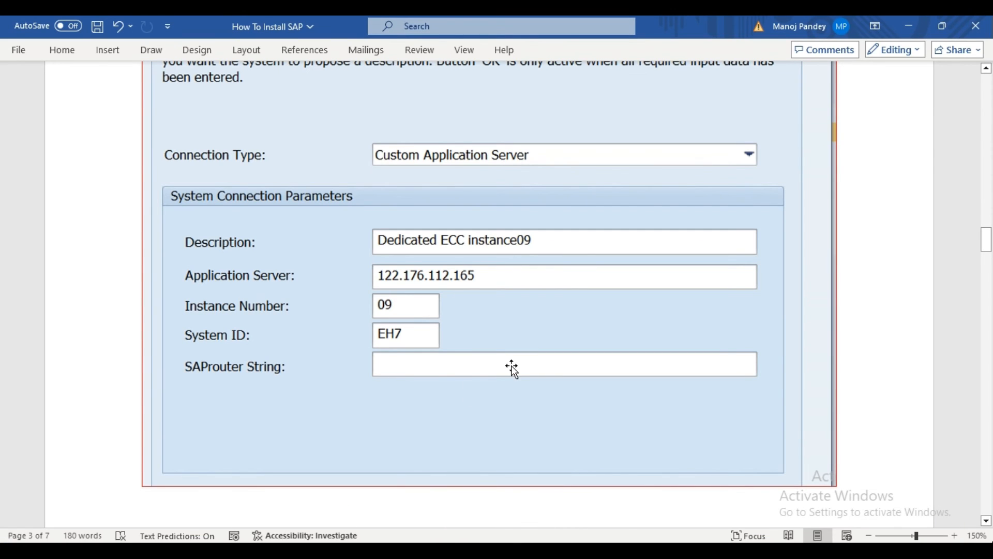
left_click(457, 550)
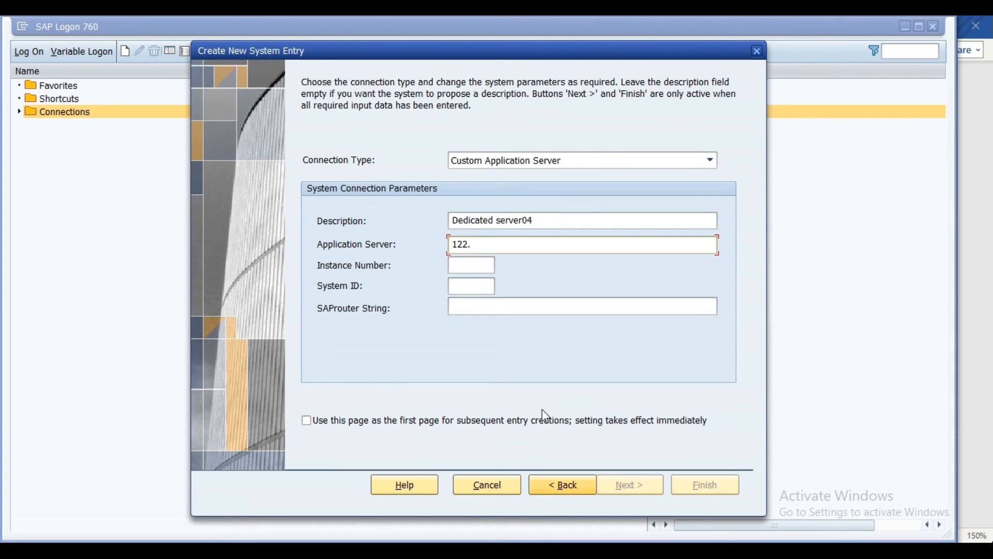
type("176")
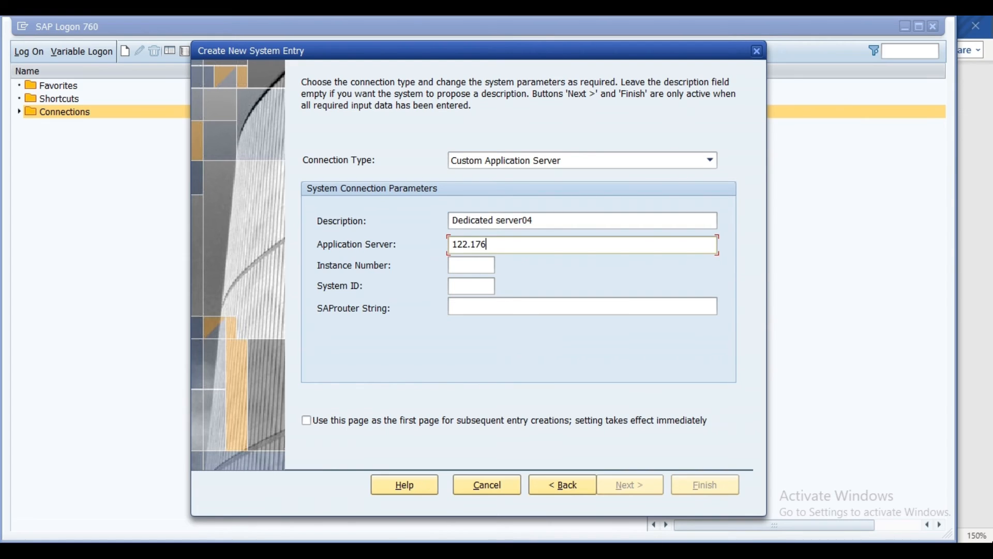
type(".112.16")
type("5")
type("0")
type("9")
left_click(468, 286)
type("EH7")
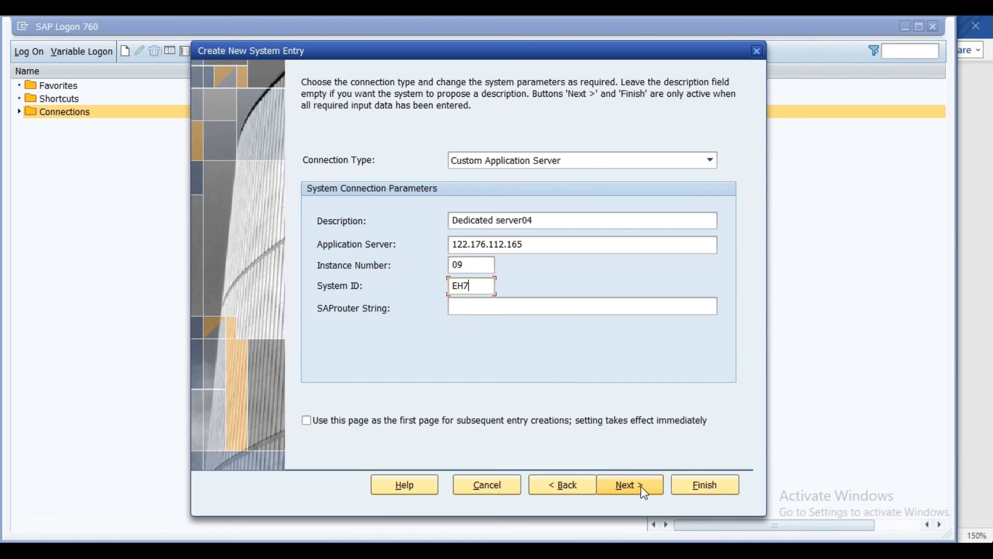
Step: Keep default network and code page settings and finish saving the Dedicated server04 entry
left_click(625, 486)
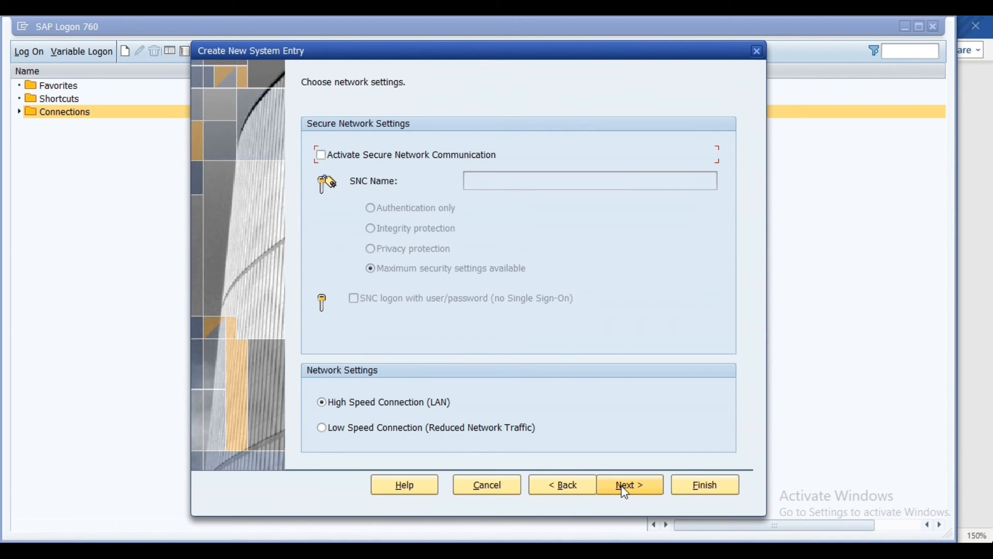
left_click(625, 486)
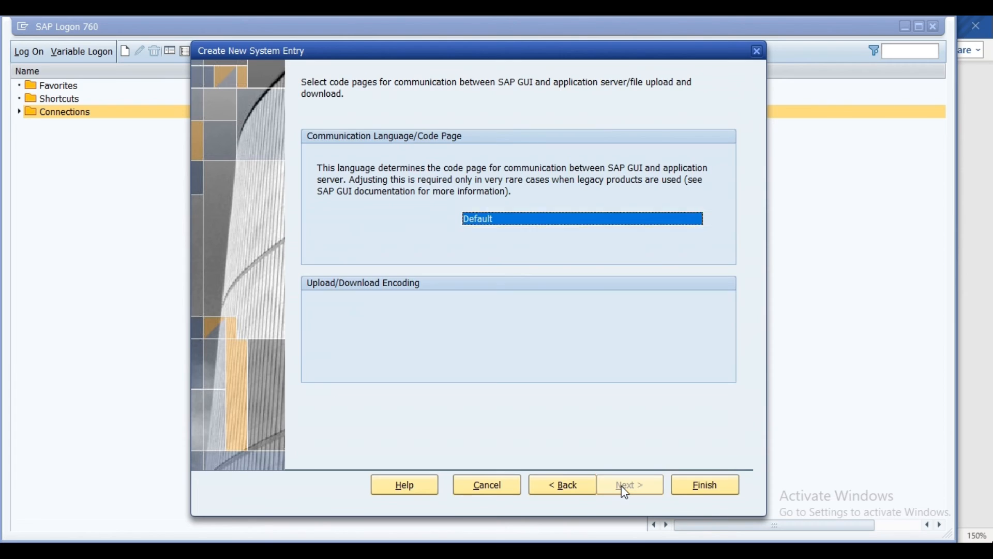
left_click(701, 491)
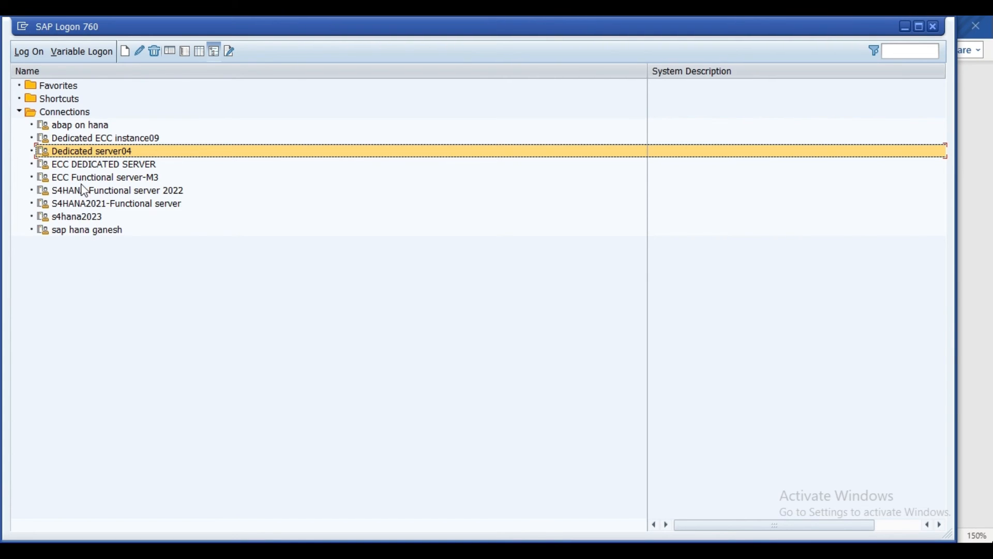
Step: Log on to Dedicated server04 in client 800 with the saved test user and its password
double_click(80, 153)
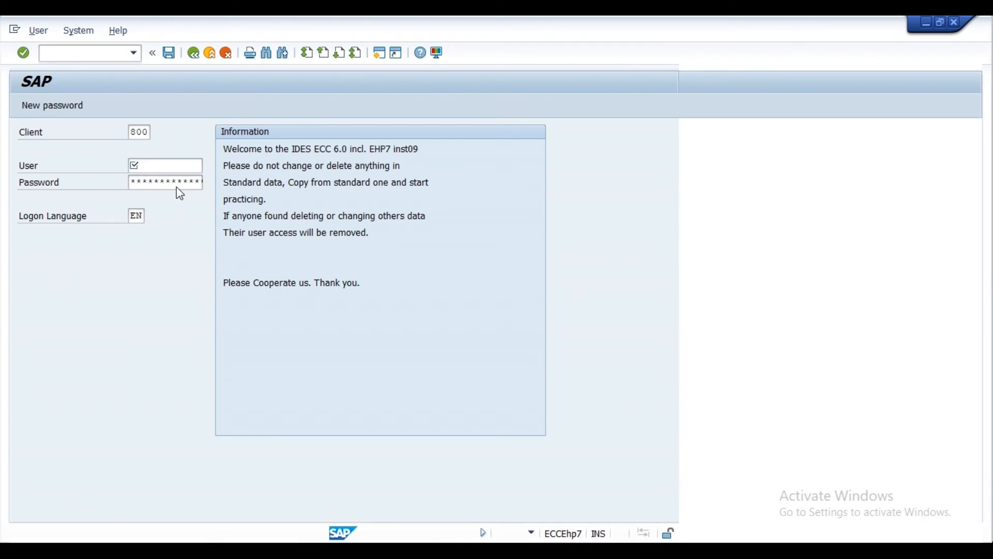
left_click(155, 166)
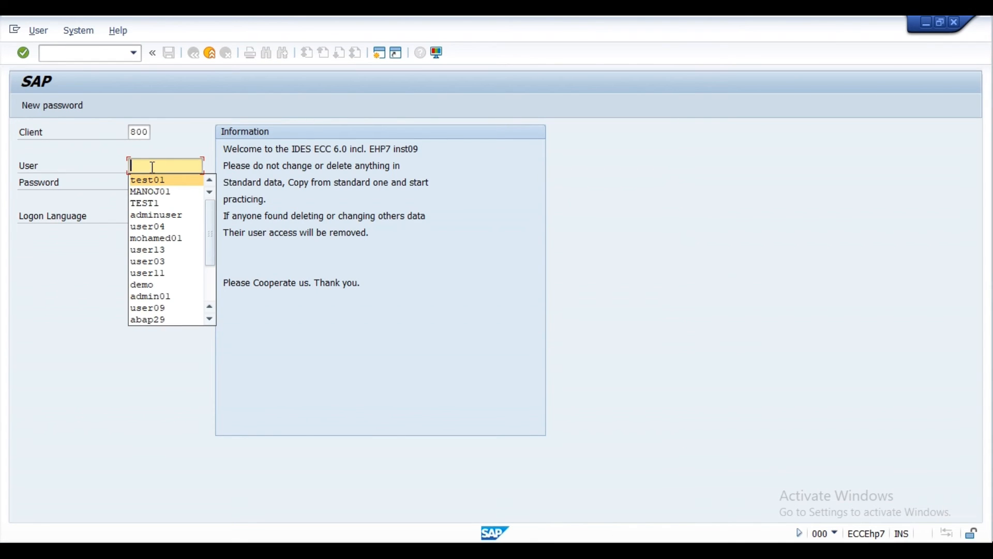
left_click(154, 181)
left_click(155, 185)
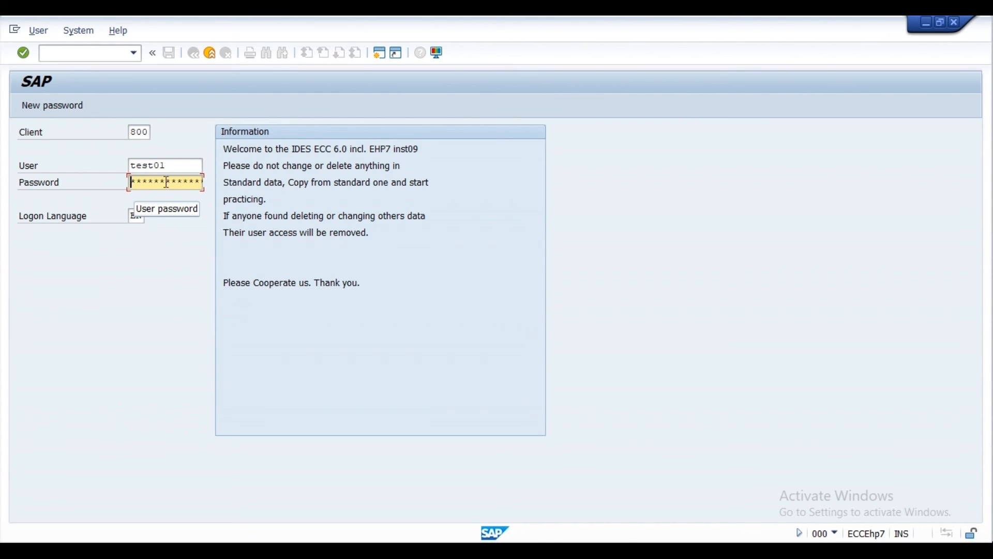
type("******")
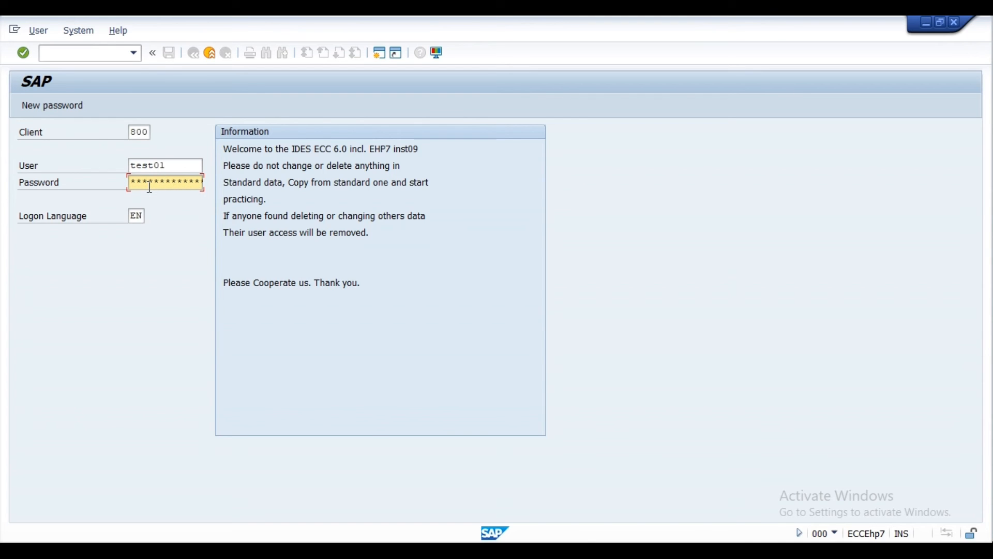
key("Return")
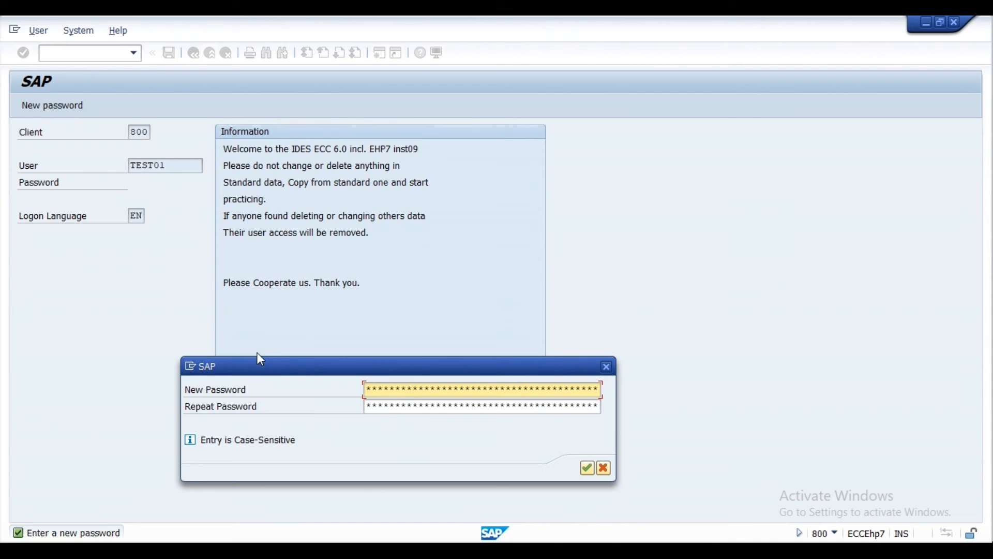
Step: Set and confirm a new password to complete logon, then enter transaction /nmiro
left_click_drag(256, 364, 264, 323)
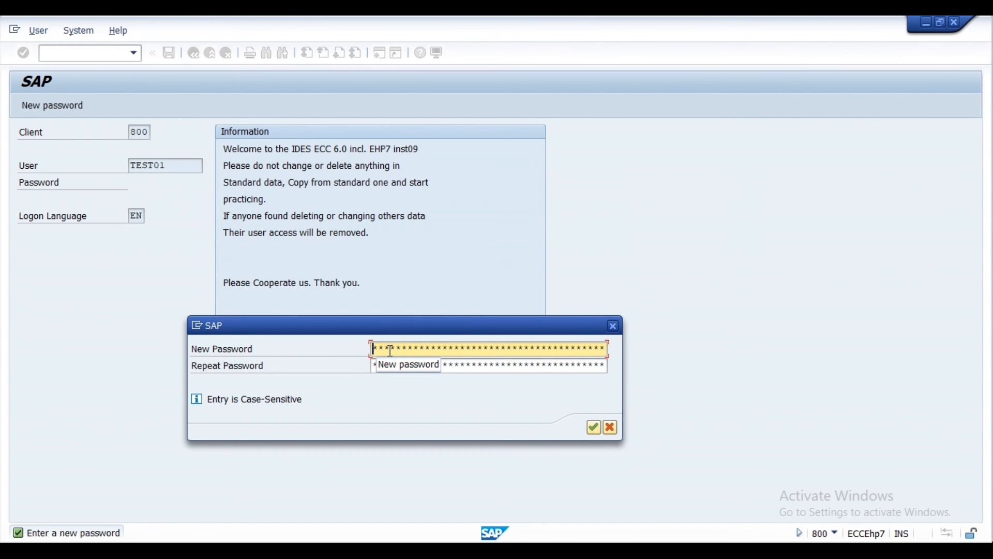
type("*")
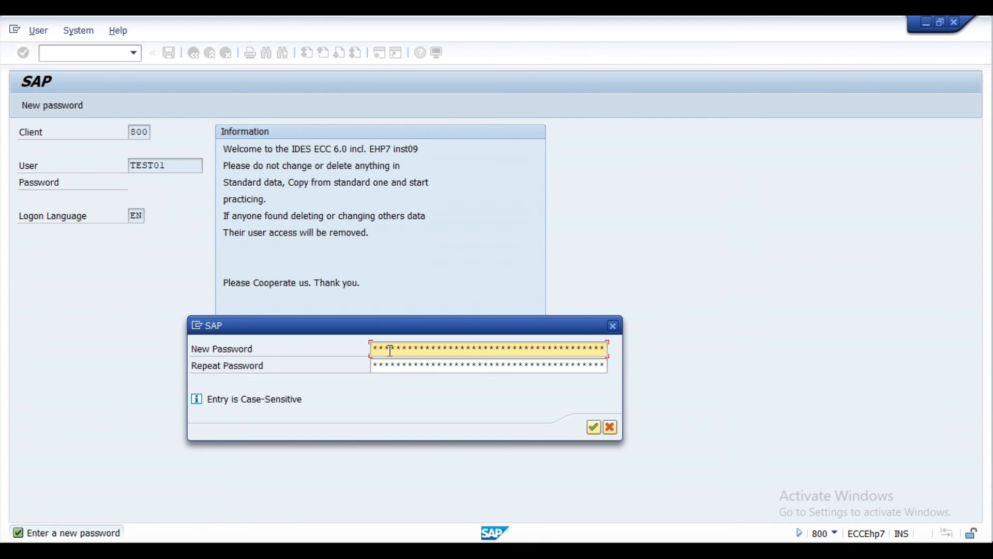
type("*")
left_click(394, 369)
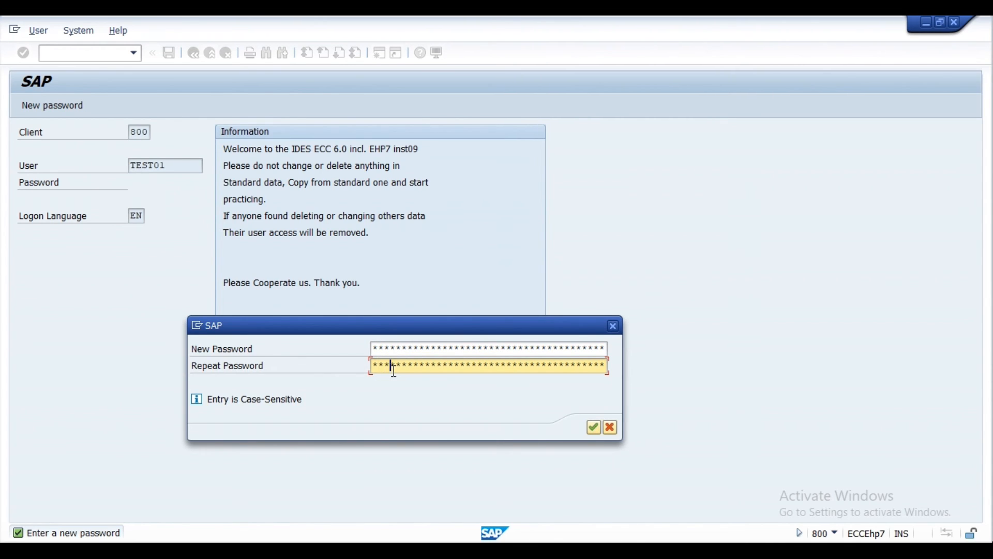
key("Return")
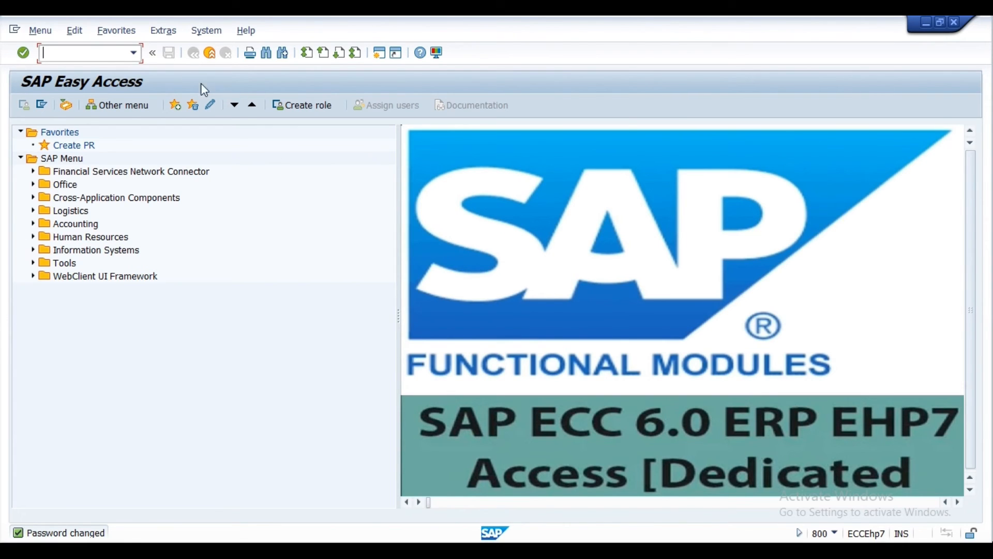
type("/nmiro")
Step: Launch MIRO, dismiss the company code prompt, and start logging off the session
key("Return")
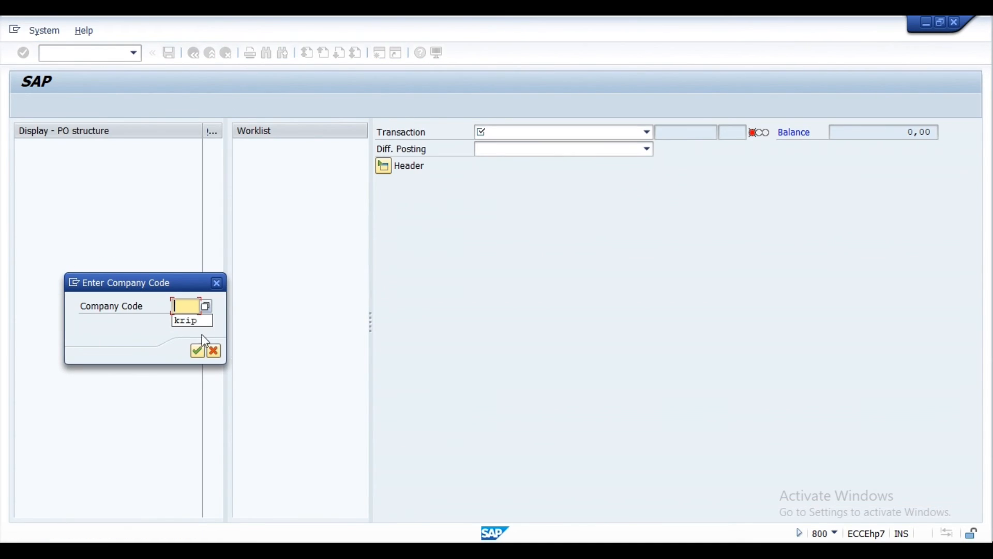
left_click(217, 284)
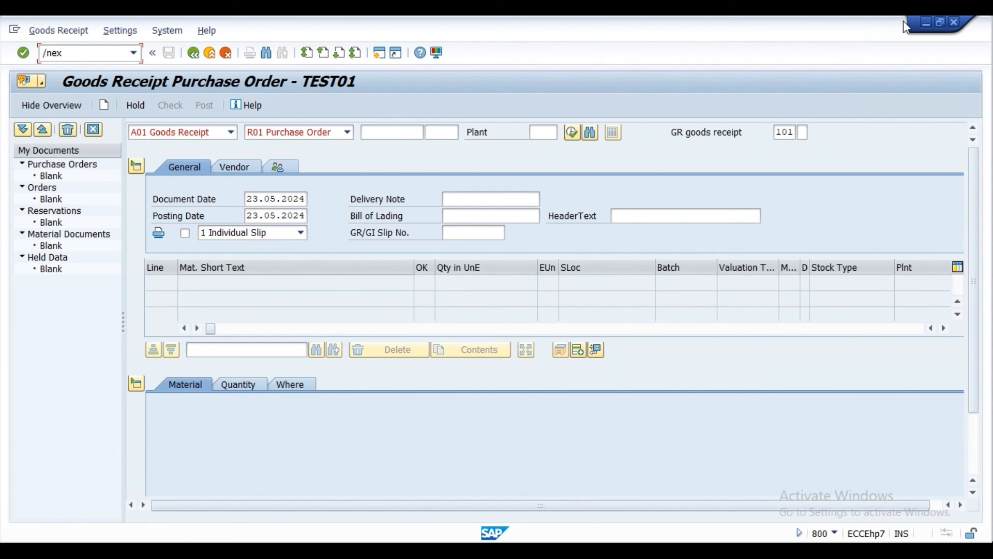
left_click(955, 23)
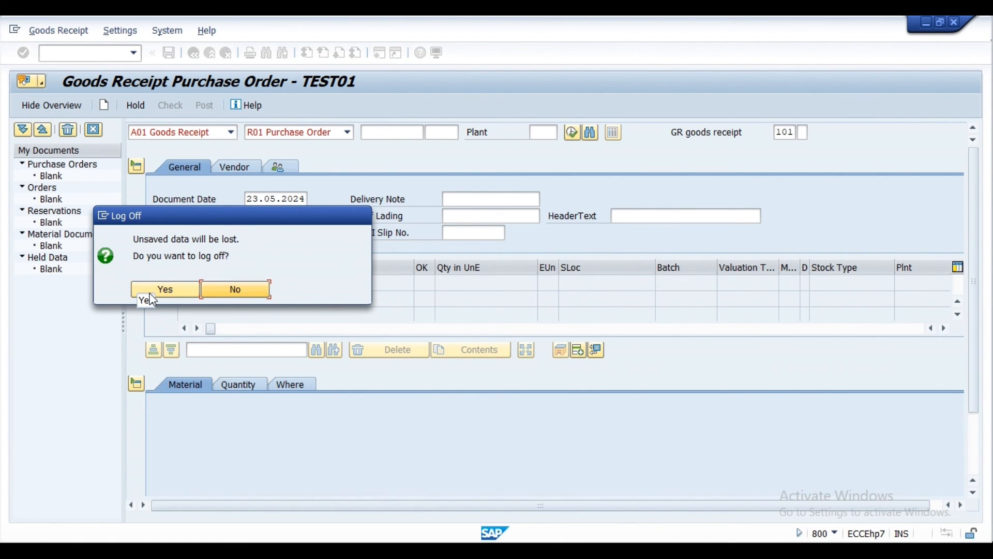
Step: Confirm log off, log on to S4HANA Functional server 2022 with the saved user, then exit
left_click(165, 289)
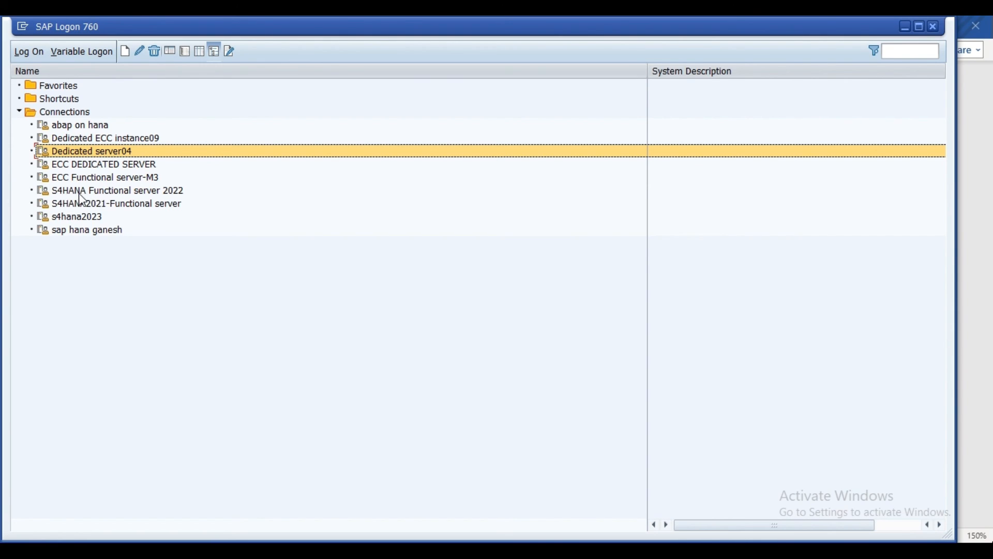
left_click(152, 194)
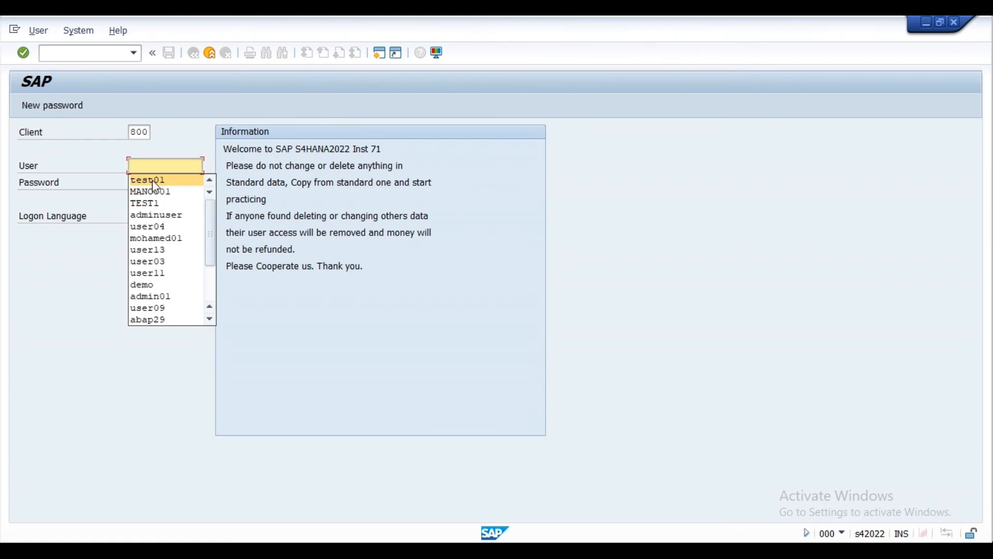
left_click(159, 191)
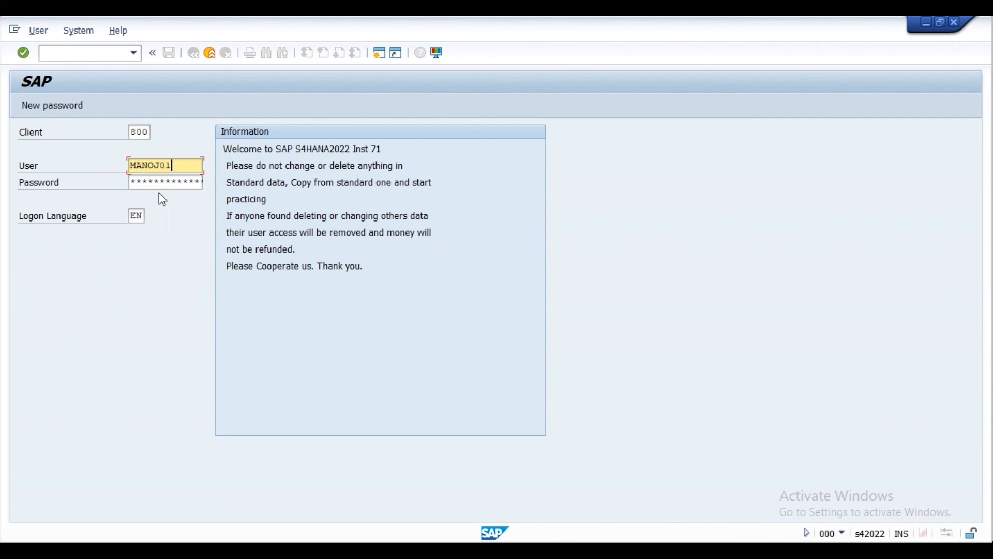
left_click(160, 183)
type("***")
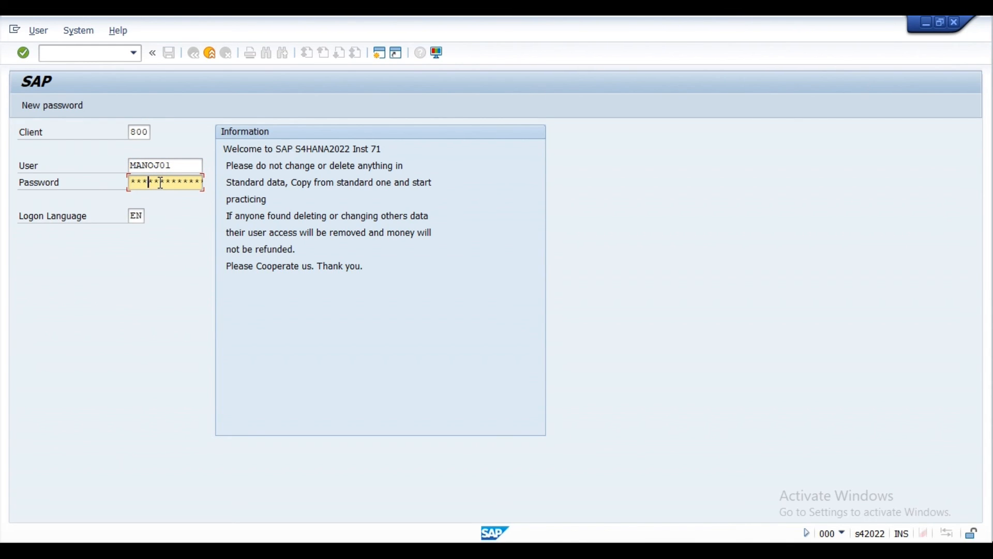
key("Return")
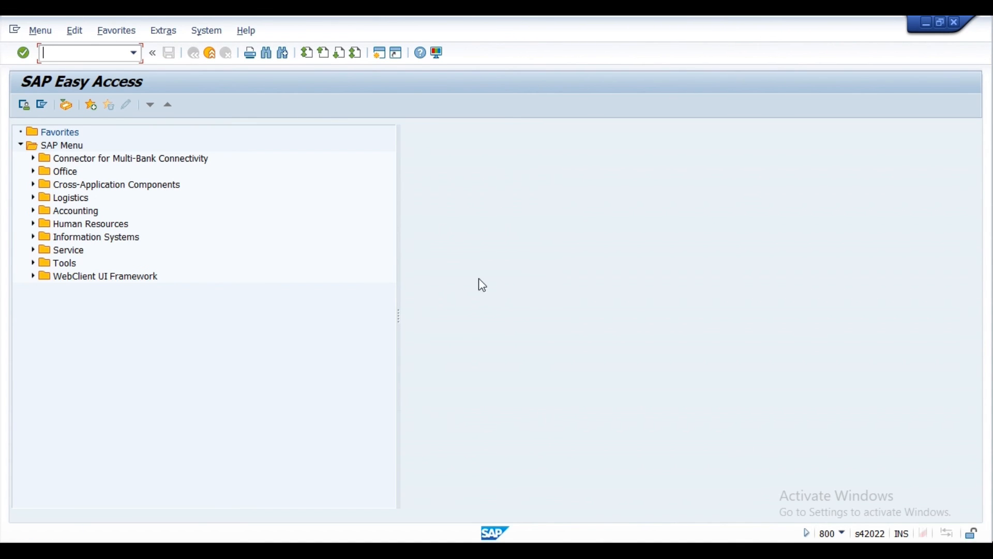
type("/nex")
key("Return")
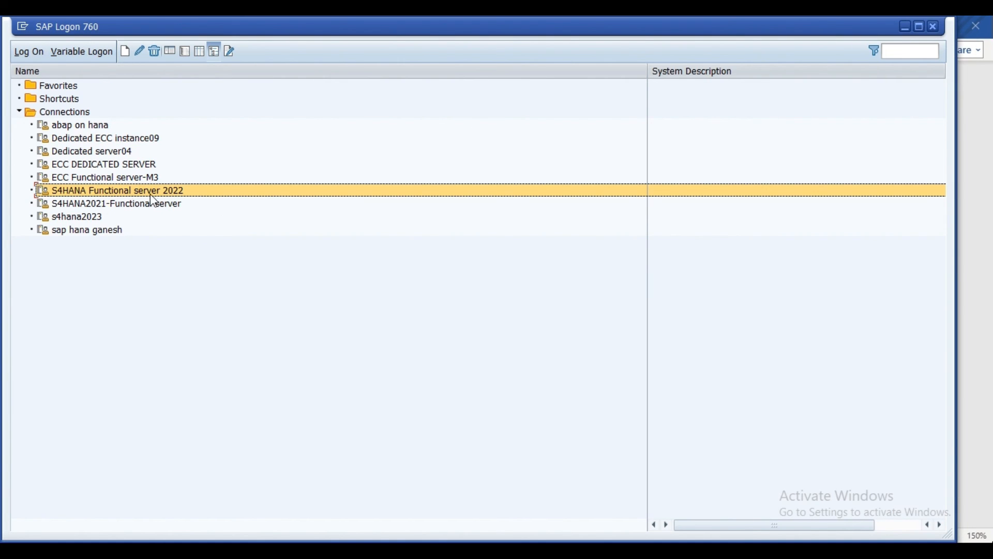
Step: Try logging on to abap on hana, which rejects the credentials, and exit its logon screen
double_click(72, 126)
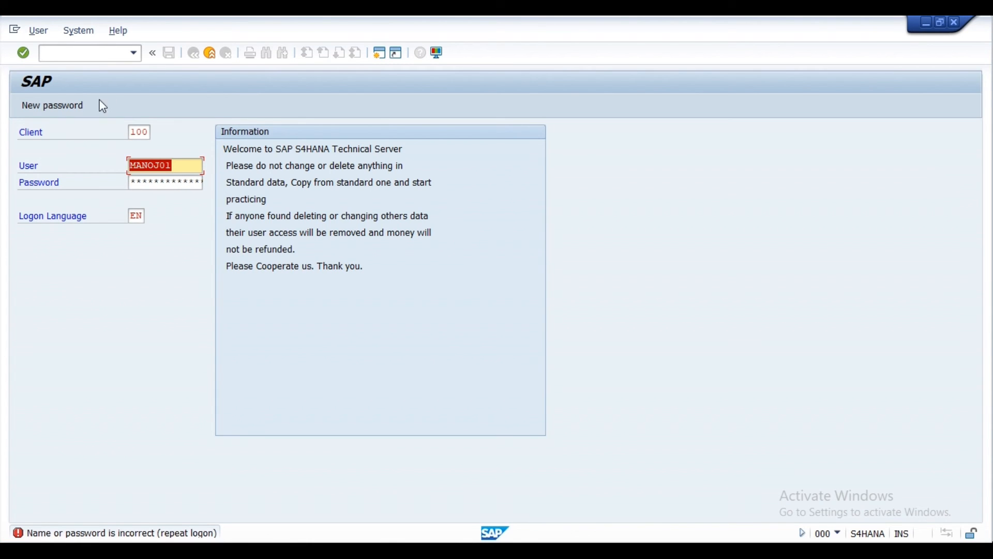
left_click(102, 56)
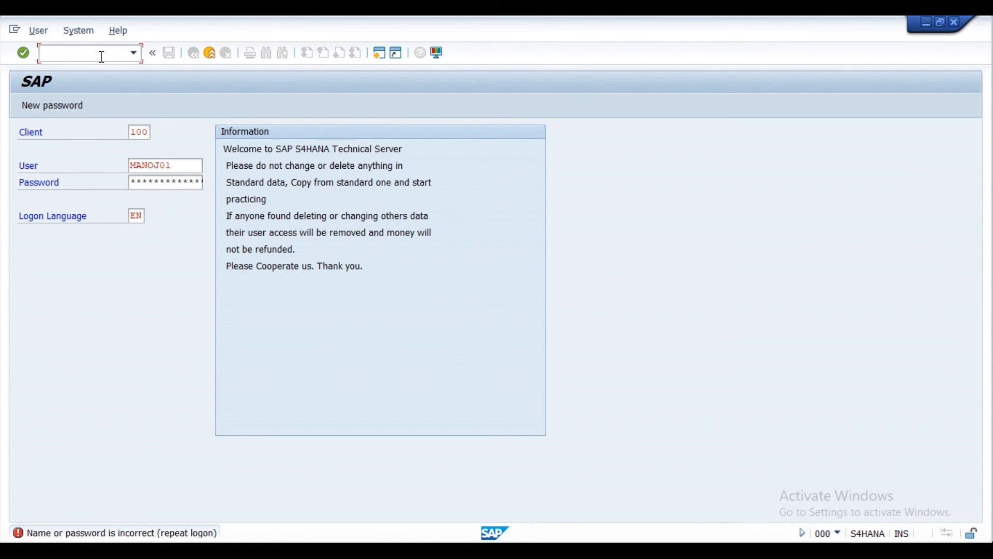
left_click(210, 53)
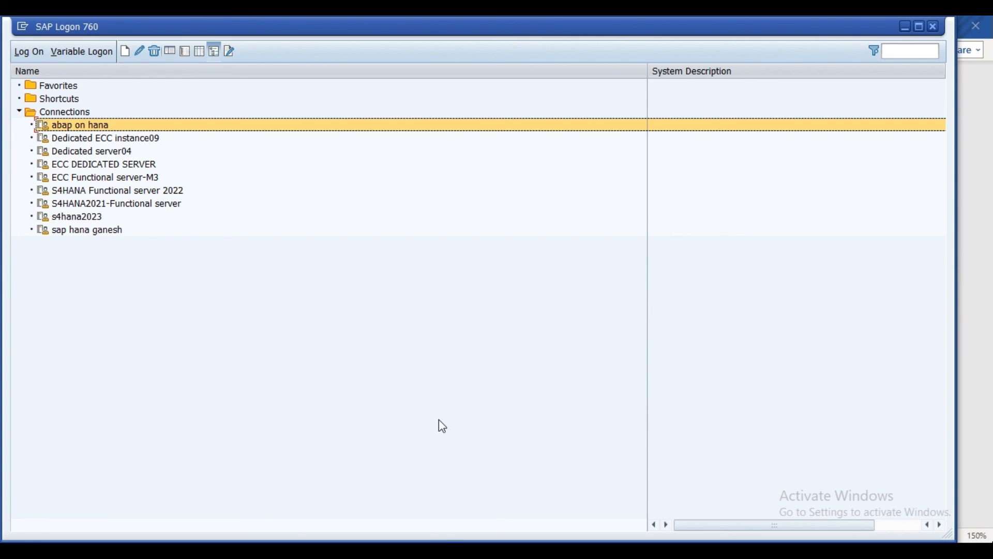
mouse_move(444, 538)
mouse_move(487, 519)
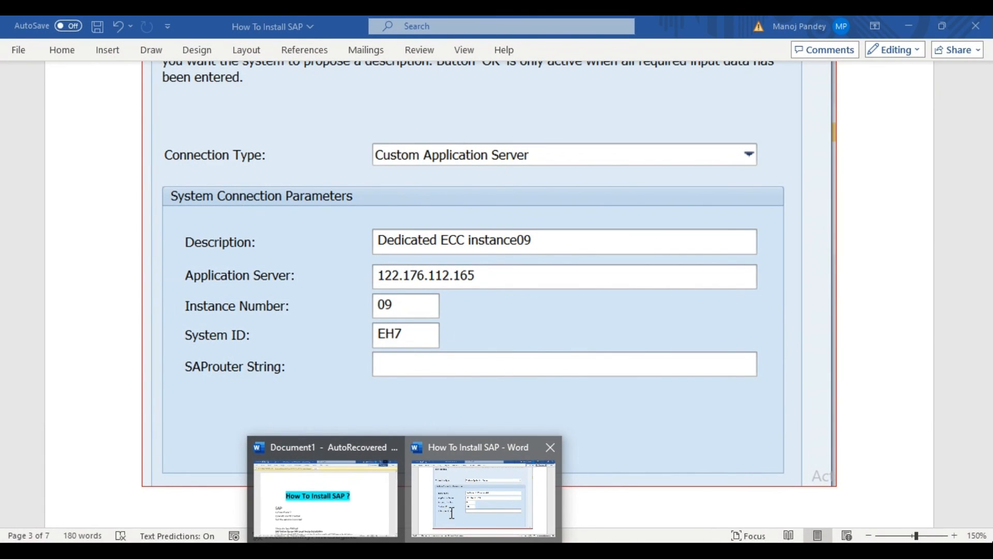
Step: Bring the How To Install SAP guide forward and scroll down to its SAP Servers Available section
left_click(453, 519)
left_click(985, 521)
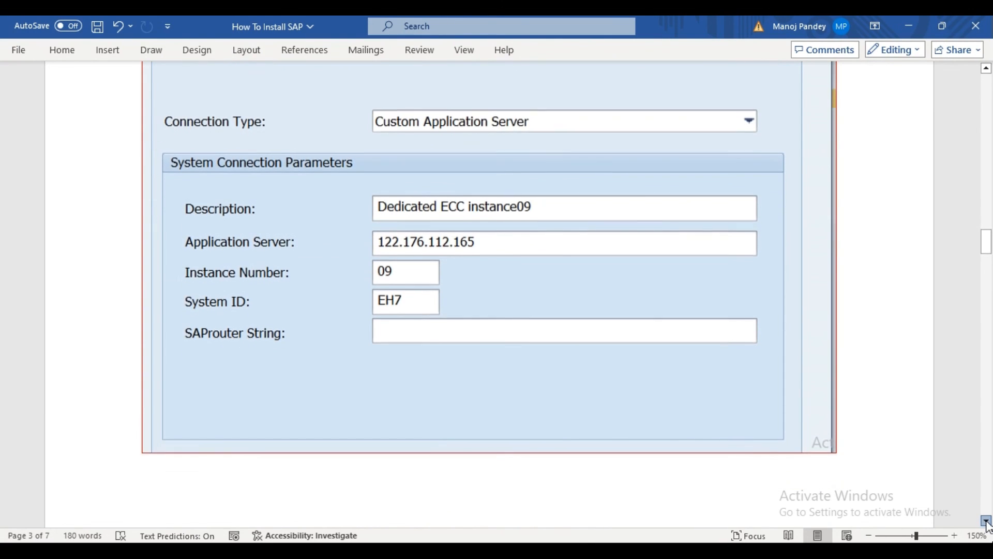
left_click_drag(986, 521, 985, 521)
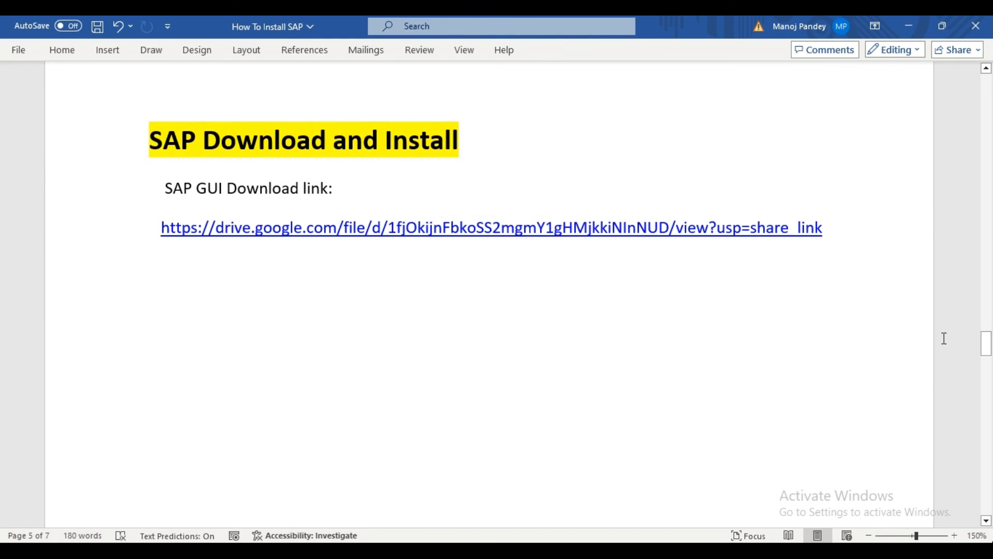
mouse_move(990, 353)
left_mouse_down()
mouse_move(989, 375)
mouse_move(989, 356)
left_mouse_up()
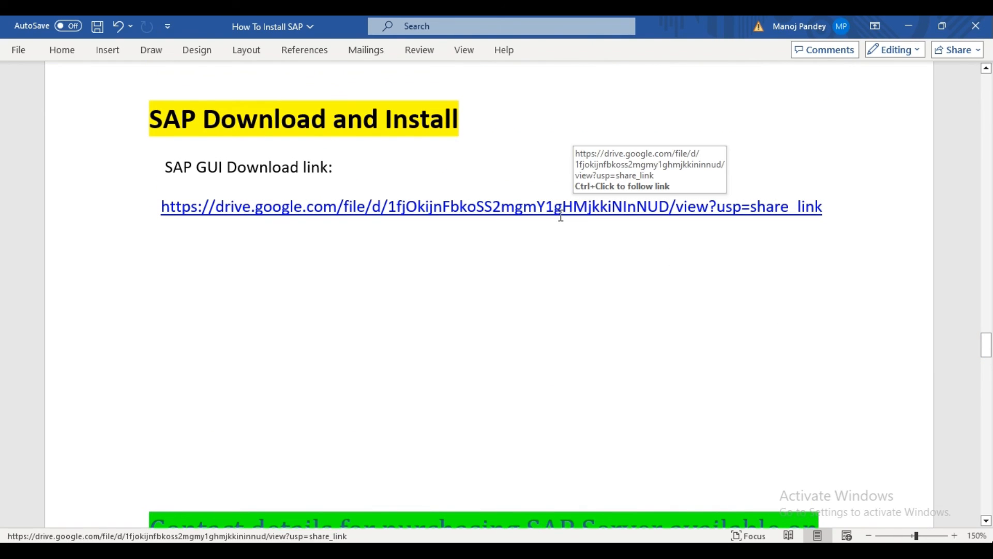
left_click_drag(989, 347, 990, 364)
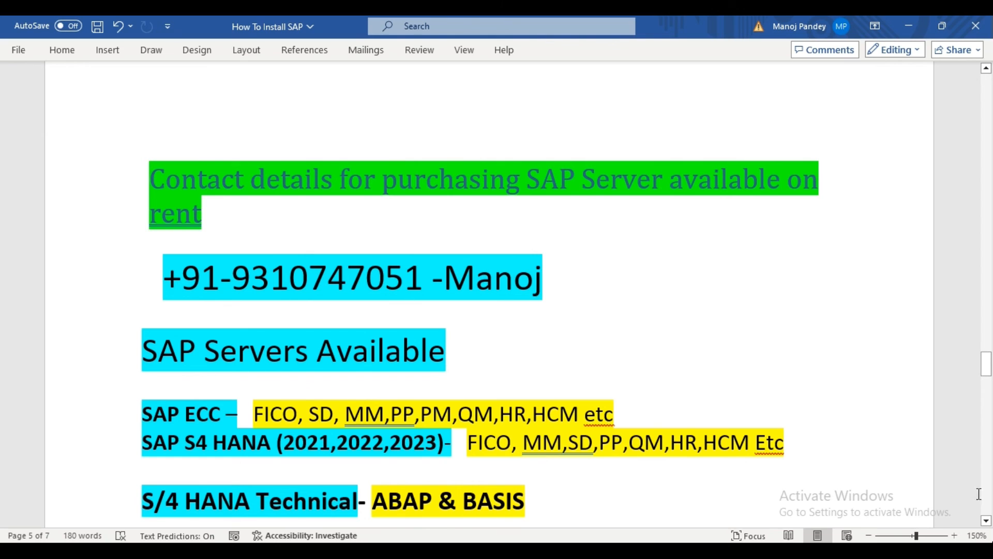
Step: Scroll past the ECC 6.0 server pricing plans down to the closing Thank you image
left_click_drag(986, 521, 986, 520)
left_click_drag(987, 375, 988, 407)
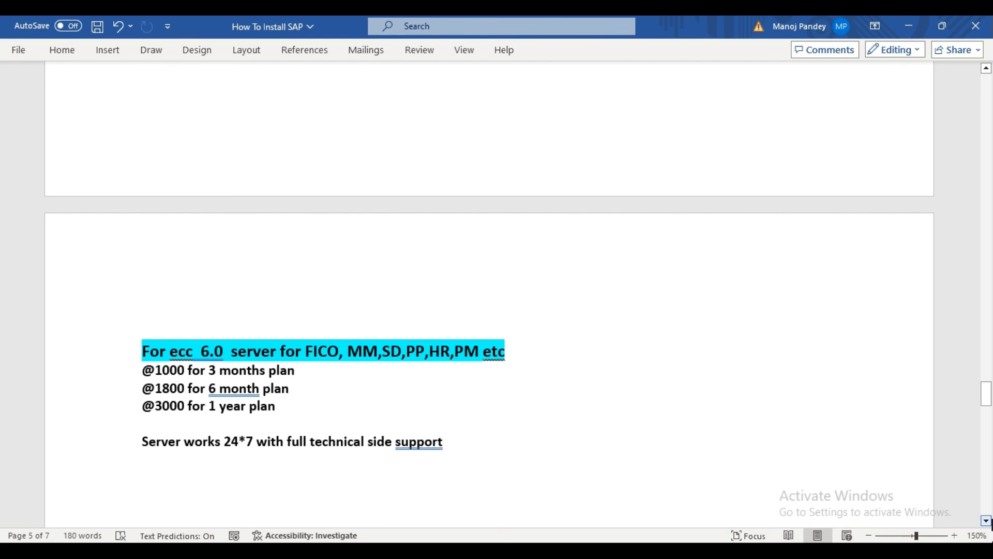
left_click(986, 521)
left_click(987, 521)
left_click(986, 521)
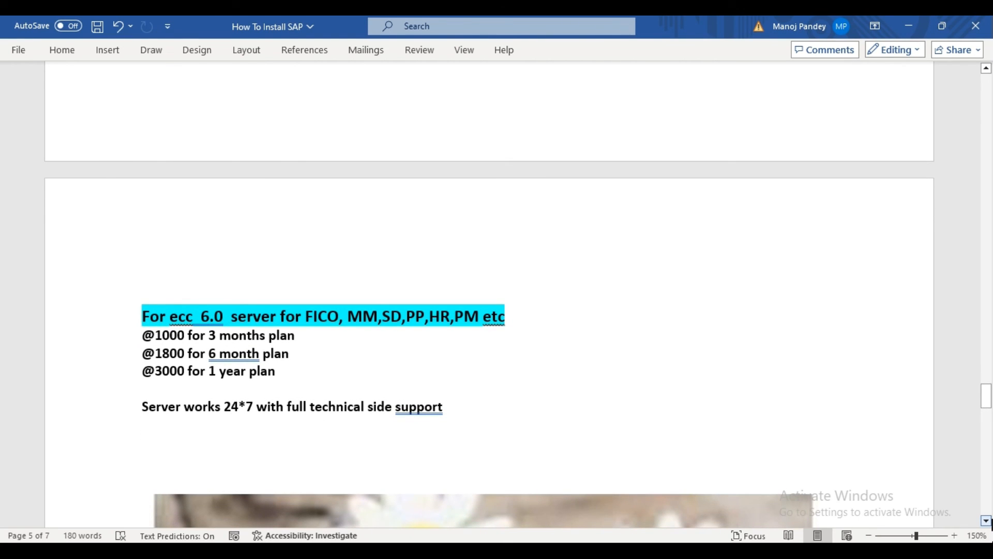
left_click(986, 520)
left_click(987, 521)
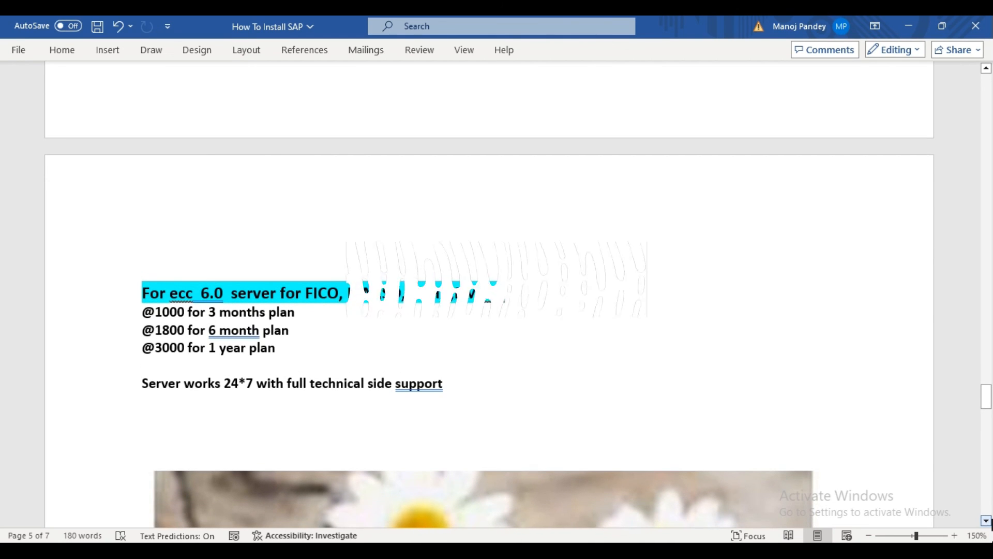
left_click(986, 521)
left_click(987, 520)
left_click(986, 520)
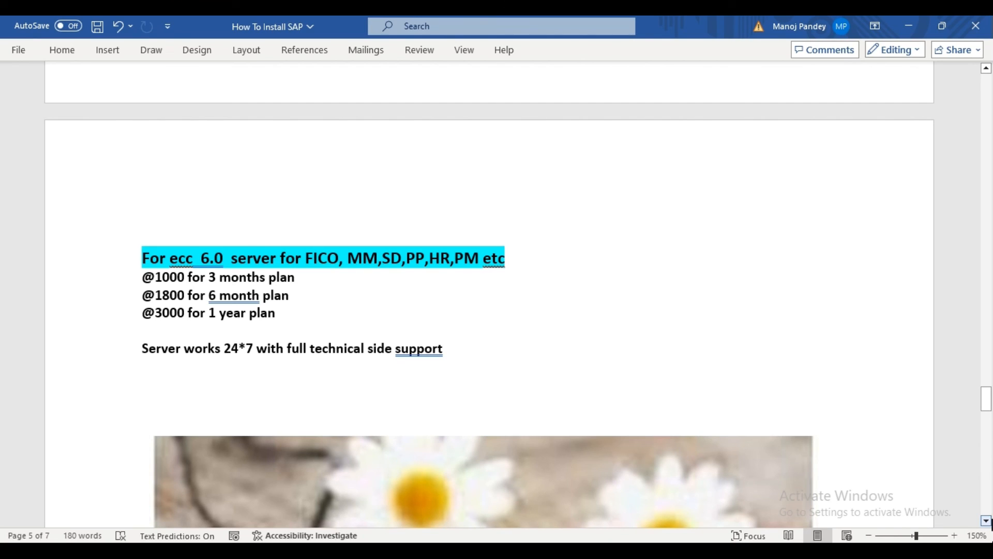
left_click(986, 520)
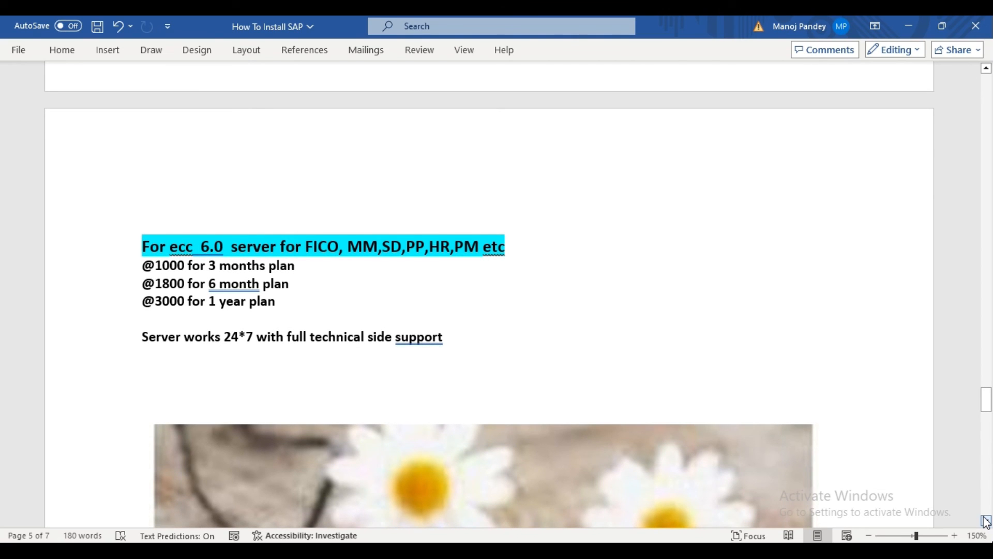
left_click(986, 520)
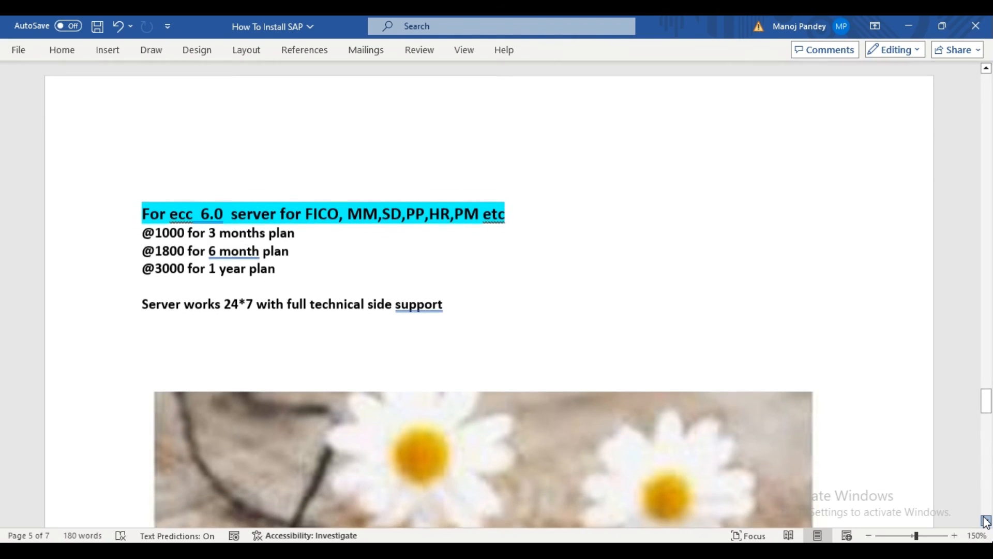
left_click(987, 520)
left_click(987, 520)
left_click(986, 520)
left_click(986, 519)
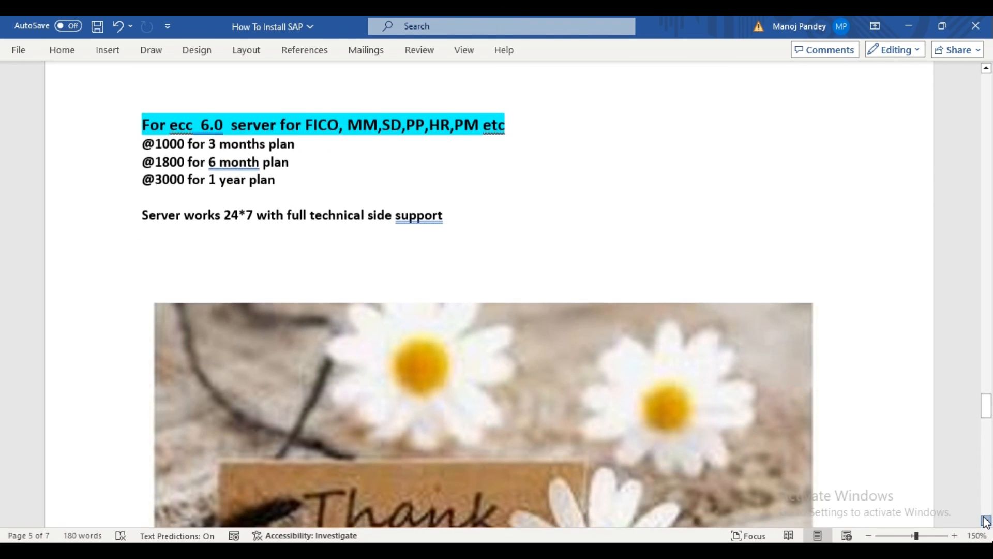
left_click(987, 520)
left_click(987, 519)
left_click(986, 520)
scroll(986, 519, "down", 3)
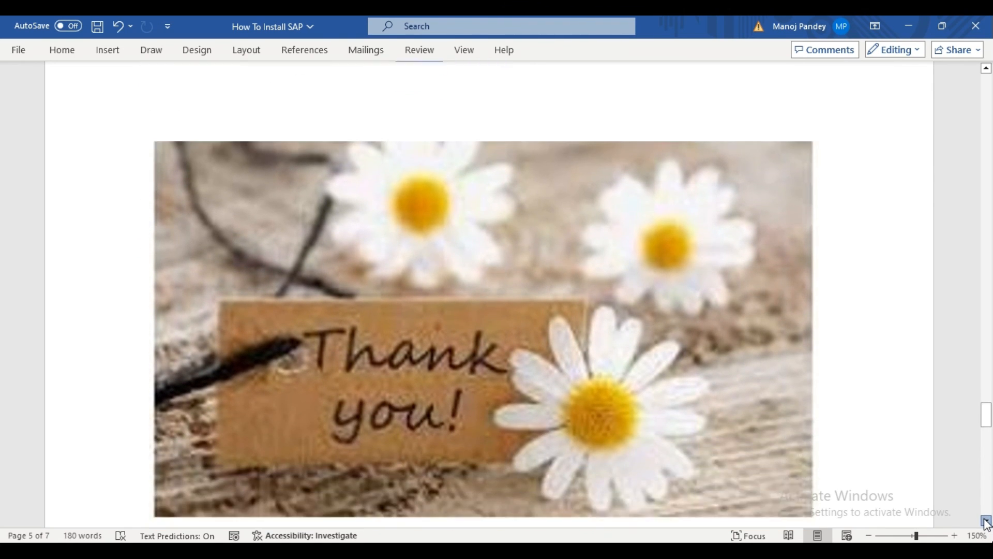